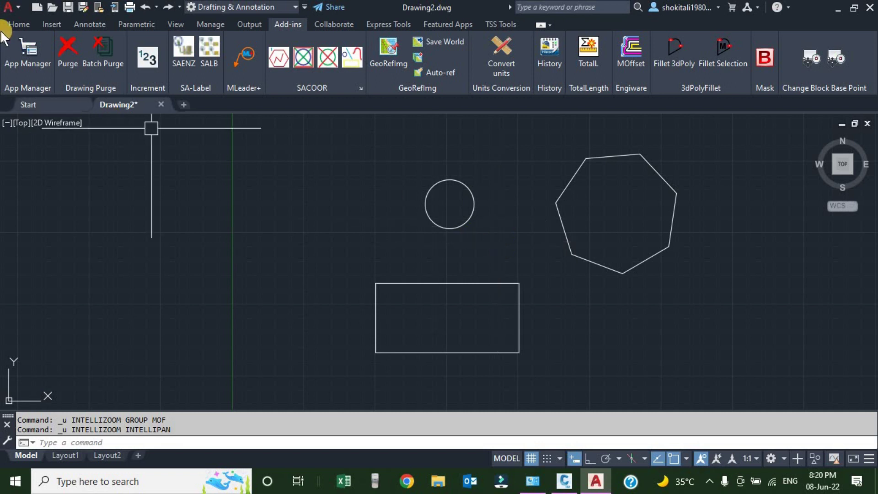
- Open the physical units converter from the Add-ins tools
{"action": "left_click", "coordinate": [15, 23]}
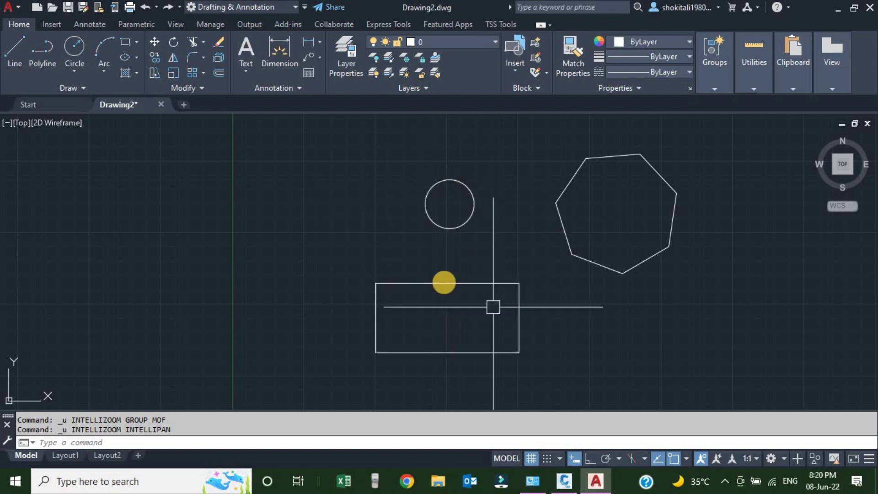
{"action": "scroll", "coordinate": [458, 278], "scroll_direction": "up", "scroll_amount": 2}
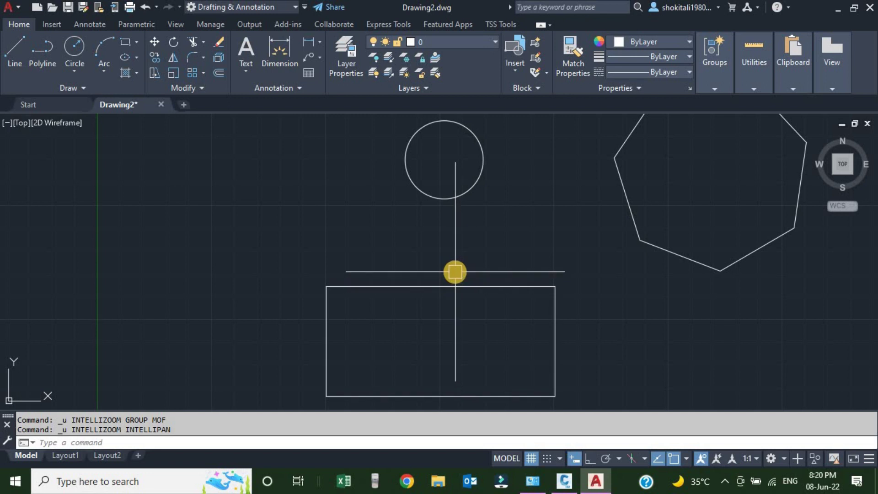
{"action": "scroll", "coordinate": [455, 272], "scroll_direction": "down", "scroll_amount": 4}
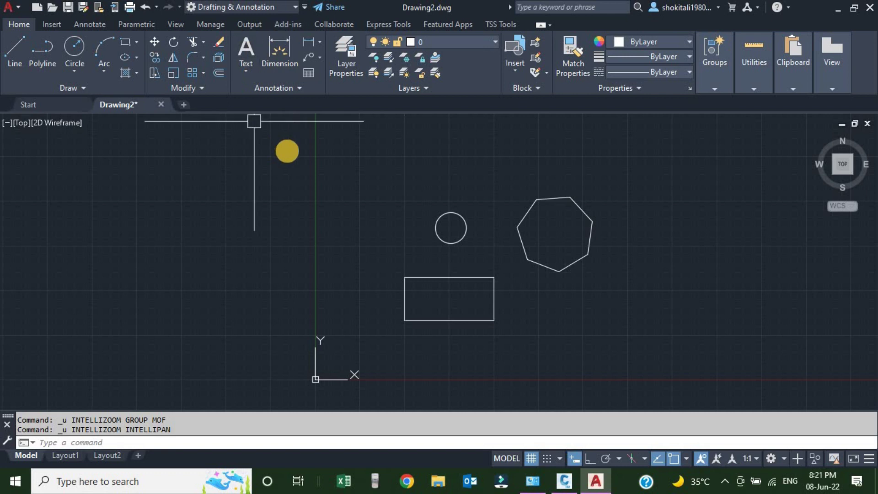
{"action": "left_click", "coordinate": [282, 22]}
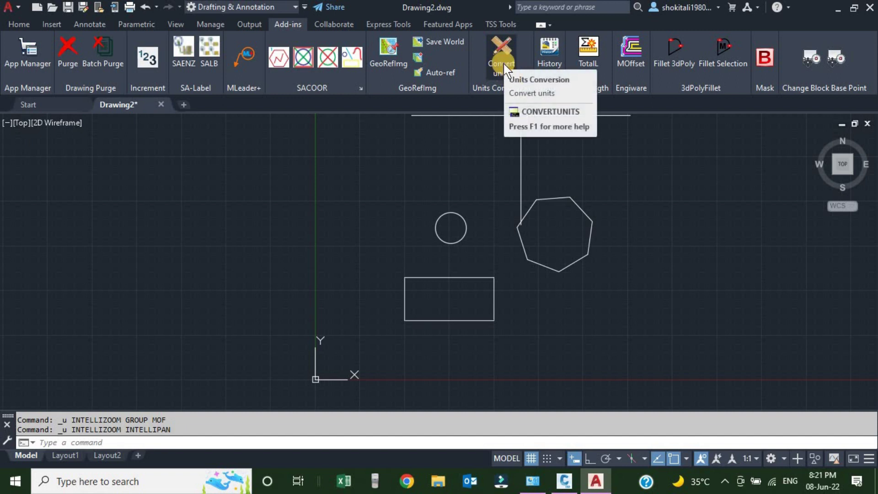
{"action": "left_click", "coordinate": [500, 49]}
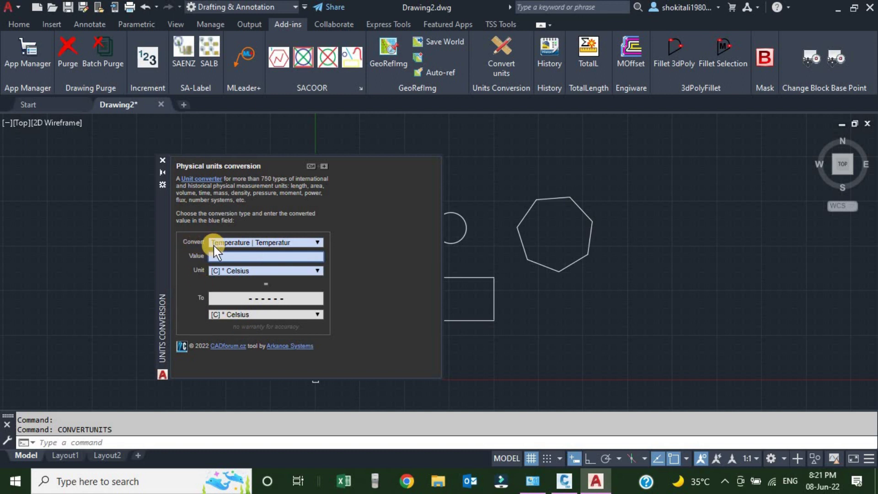
- Convert a length of 10 metres to feet, giving 32.808398950131235
{"action": "left_click", "coordinate": [317, 242]}
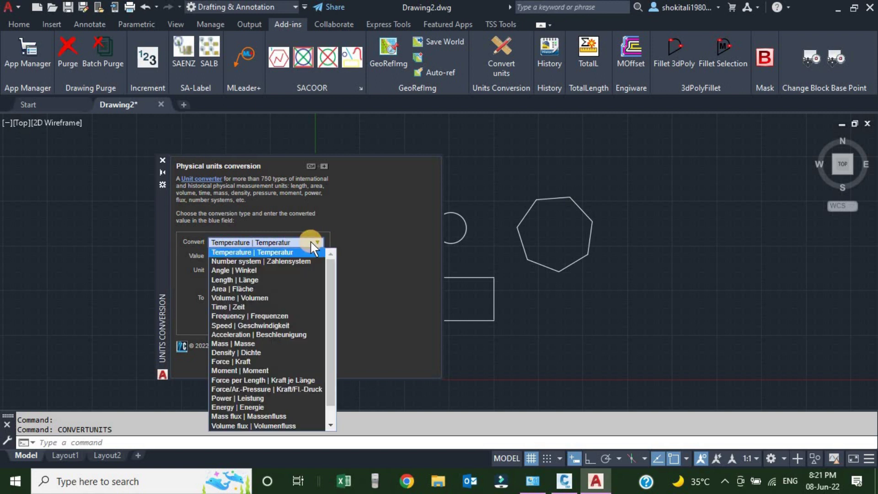
{"action": "left_click", "coordinate": [222, 279]}
{"action": "left_click", "coordinate": [224, 257]}
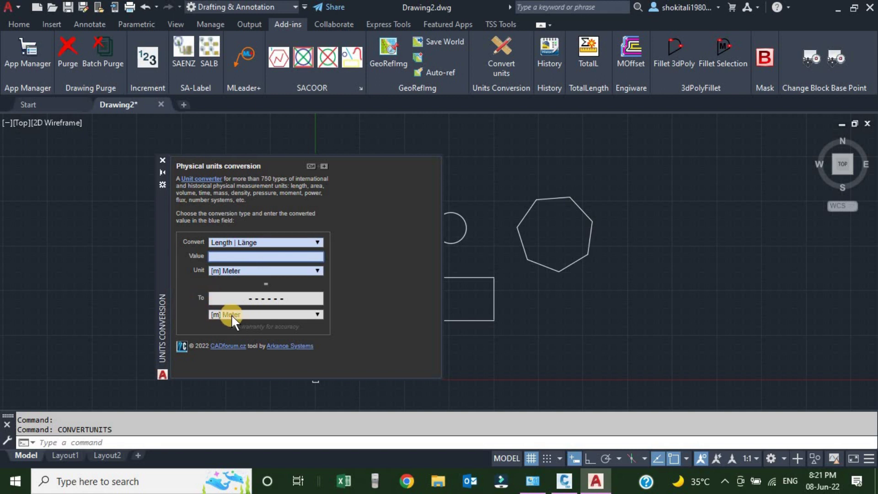
{"action": "left_click", "coordinate": [317, 313]}
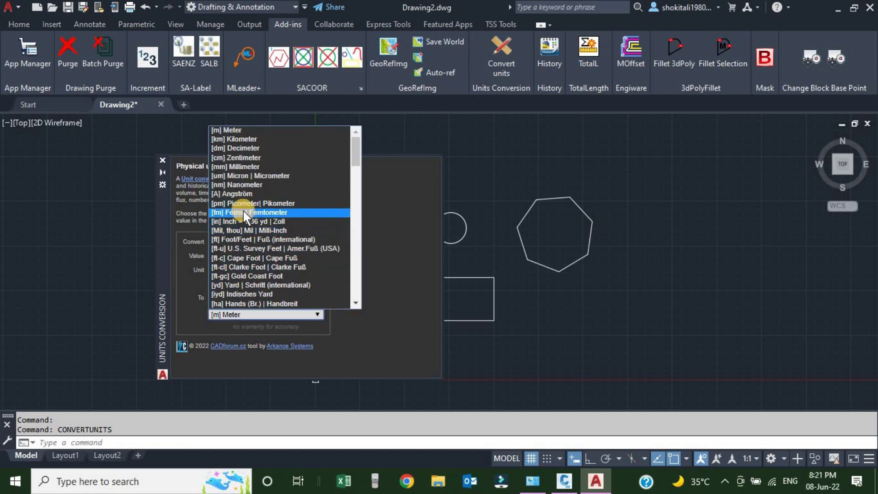
{"action": "left_click", "coordinate": [231, 239]}
{"action": "left_click", "coordinate": [215, 256]}
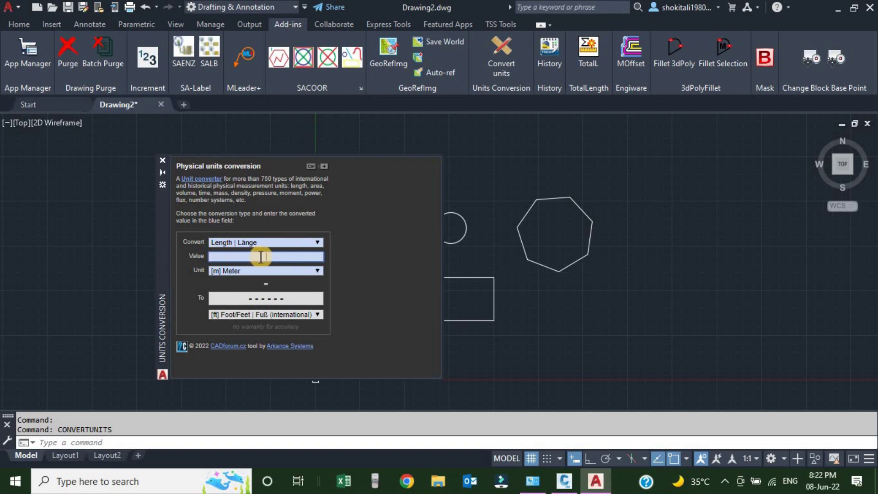
{"action": "type", "text": "1"}
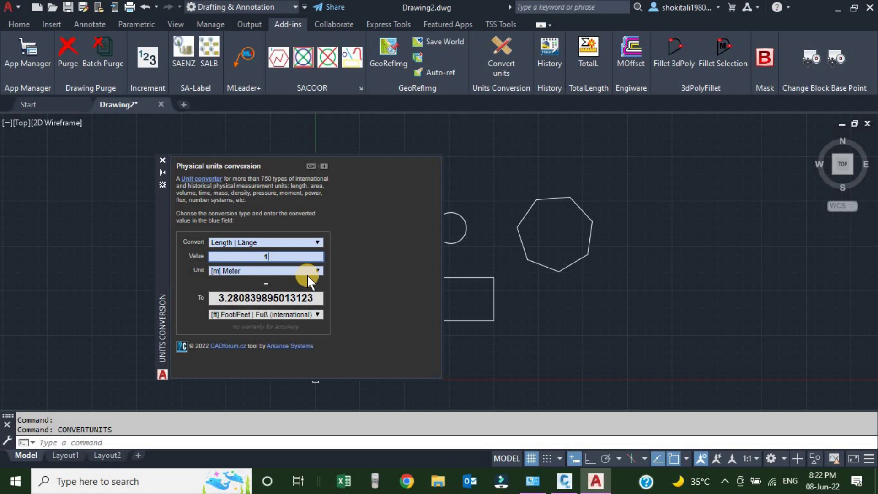
{"action": "type", "text": "0"}
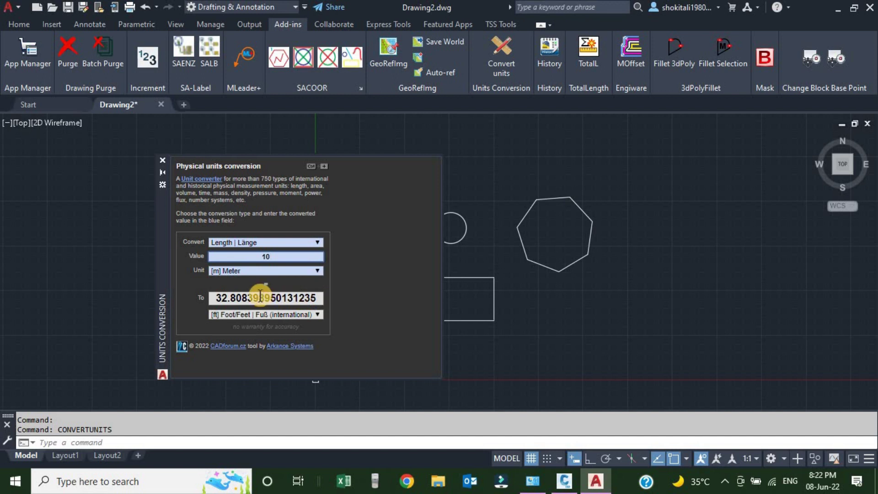
{"action": "left_click", "coordinate": [318, 242]}
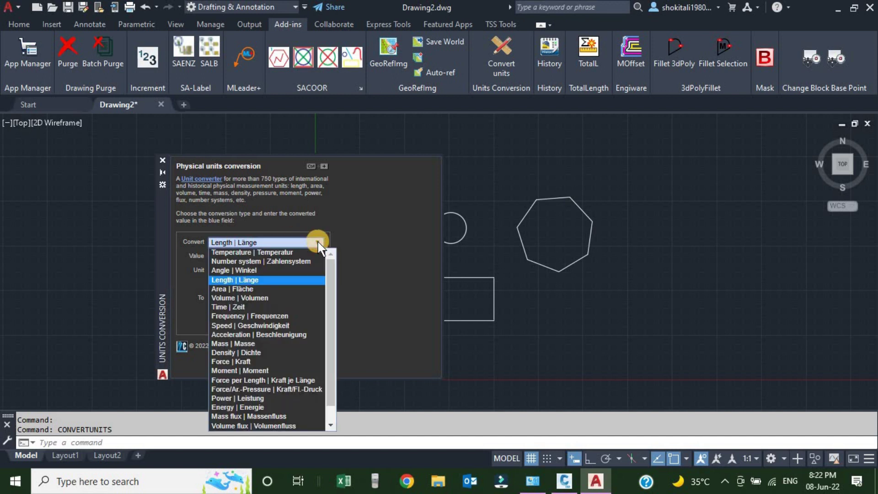
- Switch to Area and convert 100 square feet, giving 9.290304 square metres
{"action": "left_click", "coordinate": [234, 288]}
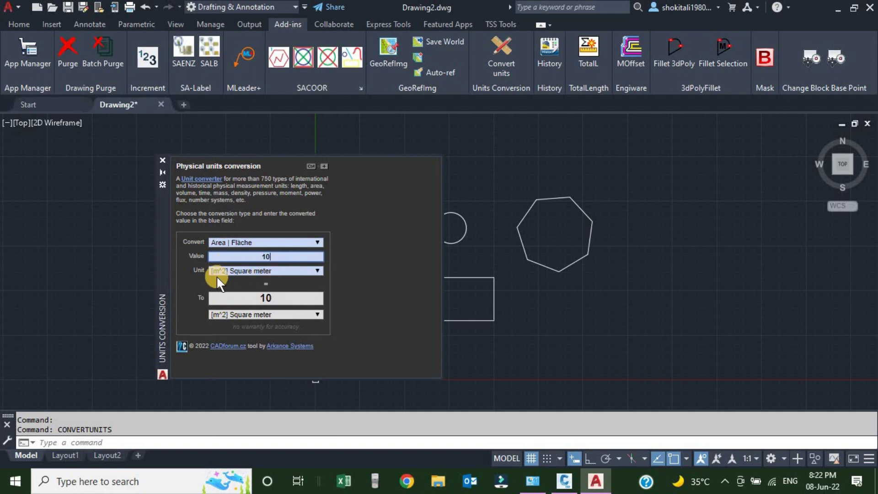
{"action": "left_click", "coordinate": [317, 271]}
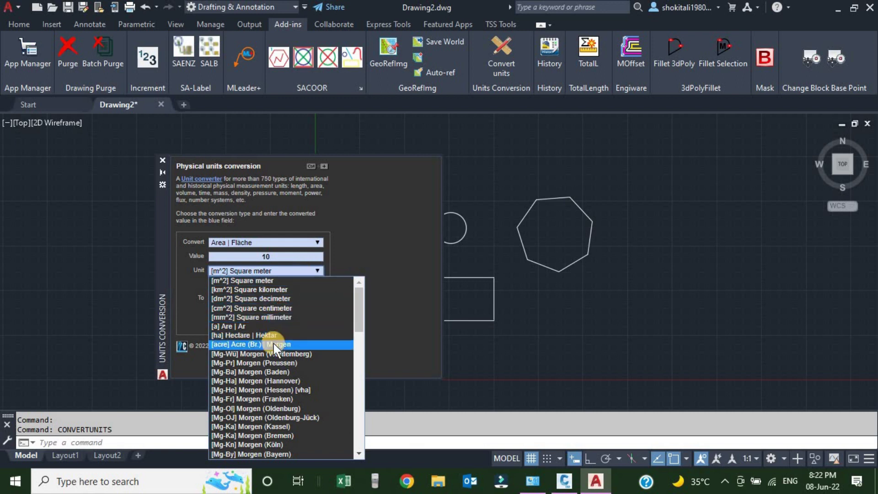
{"action": "scroll", "coordinate": [275, 339], "scroll_direction": "down", "scroll_amount": 7}
{"action": "scroll", "coordinate": [273, 343], "scroll_direction": "down", "scroll_amount": 6}
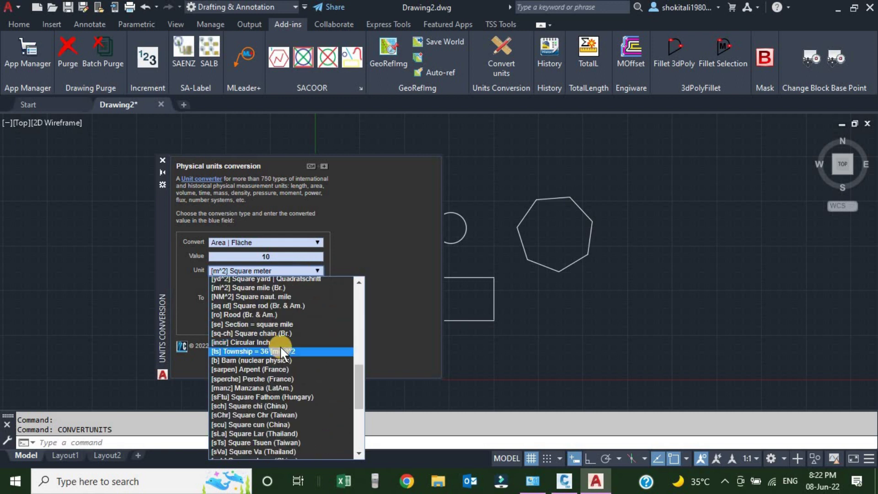
{"action": "scroll", "coordinate": [258, 311], "scroll_direction": "up", "scroll_amount": 3}
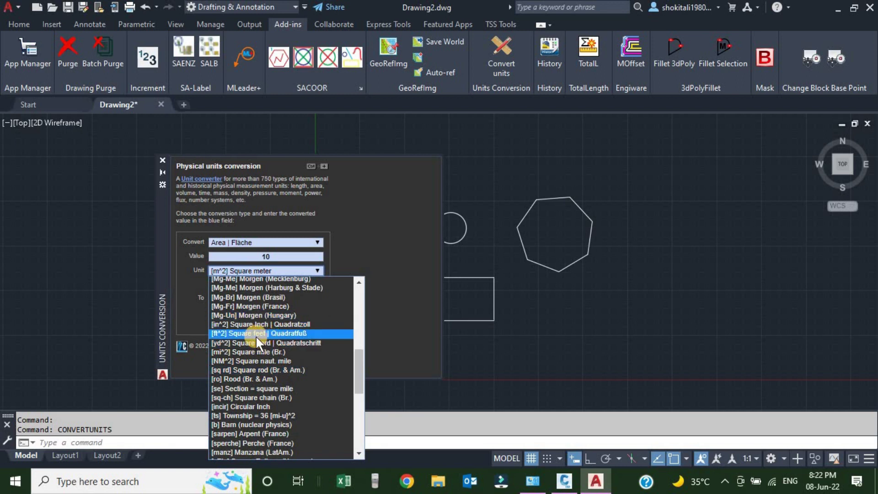
{"action": "left_click", "coordinate": [252, 333]}
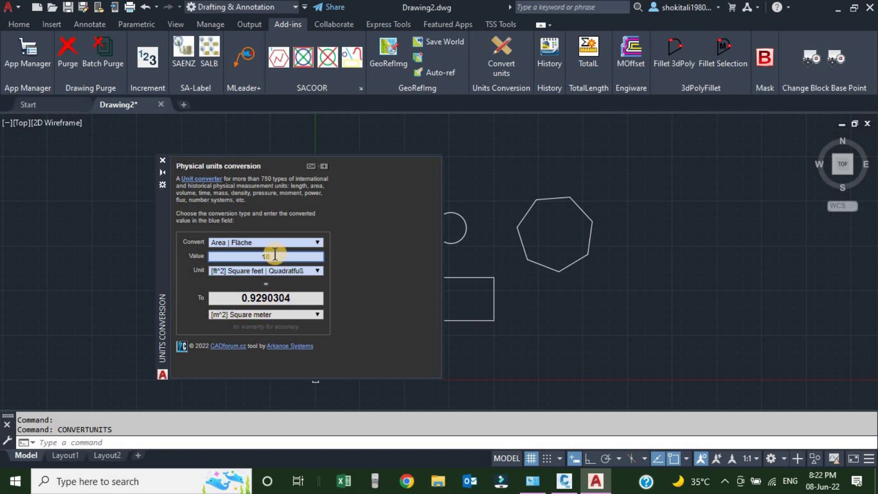
{"action": "type", "text": "0"}
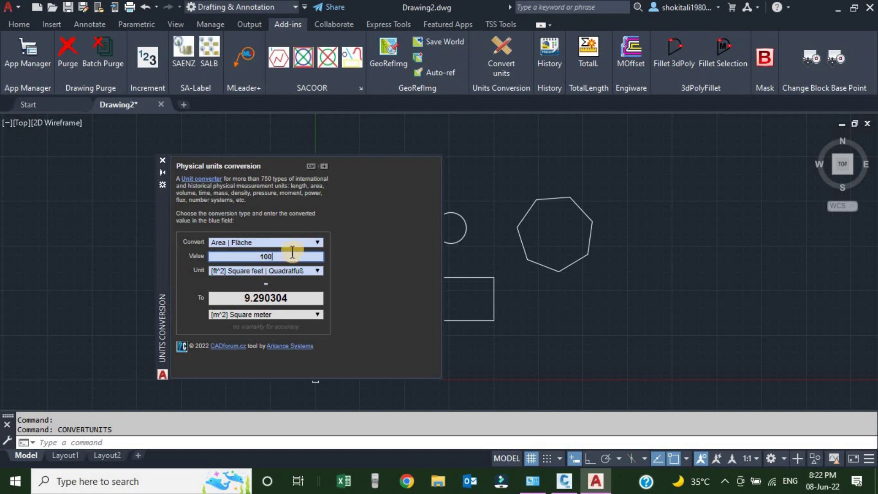
{"action": "left_click", "coordinate": [315, 242]}
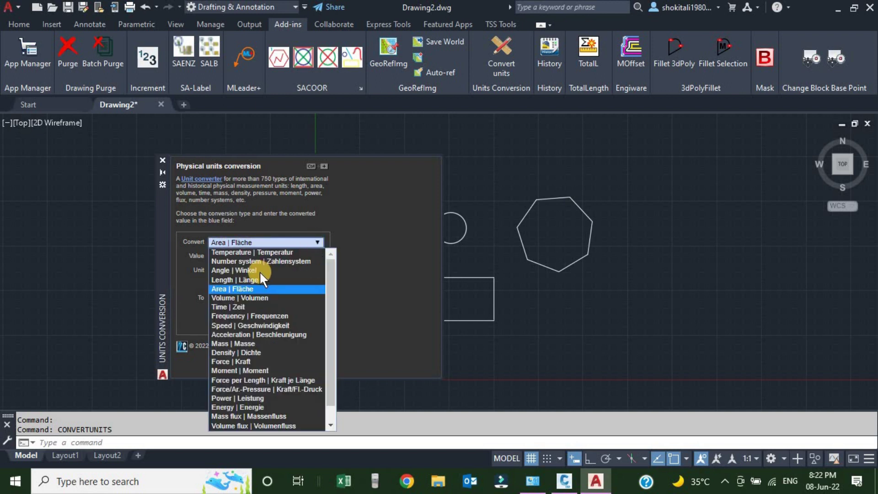
{"action": "left_click", "coordinate": [382, 287]}
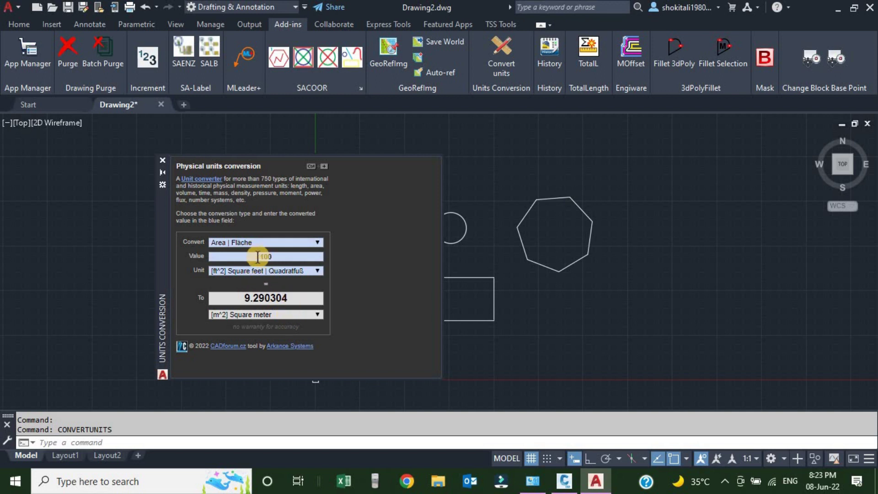
{"action": "left_click_drag", "start_coordinate": [286, 295], "coordinate": [246, 296]}
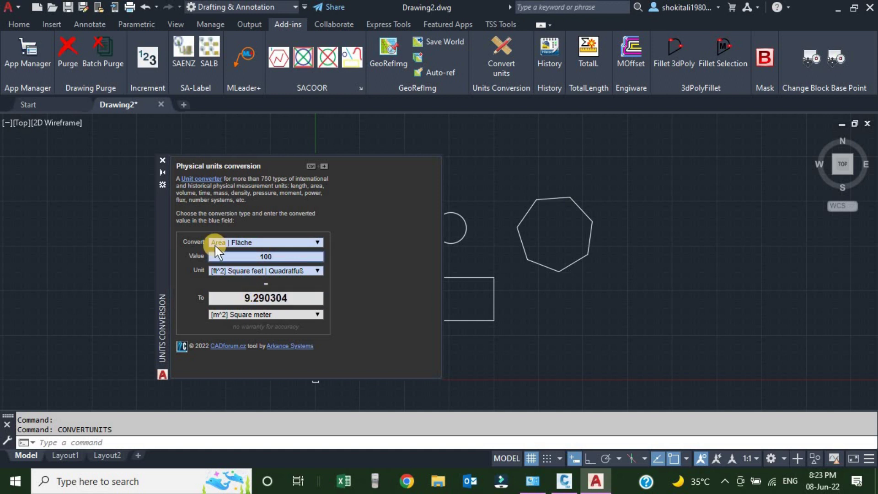
- Close the units converter, then zoom and pan until the circle fills the view
{"action": "left_click", "coordinate": [163, 160]}
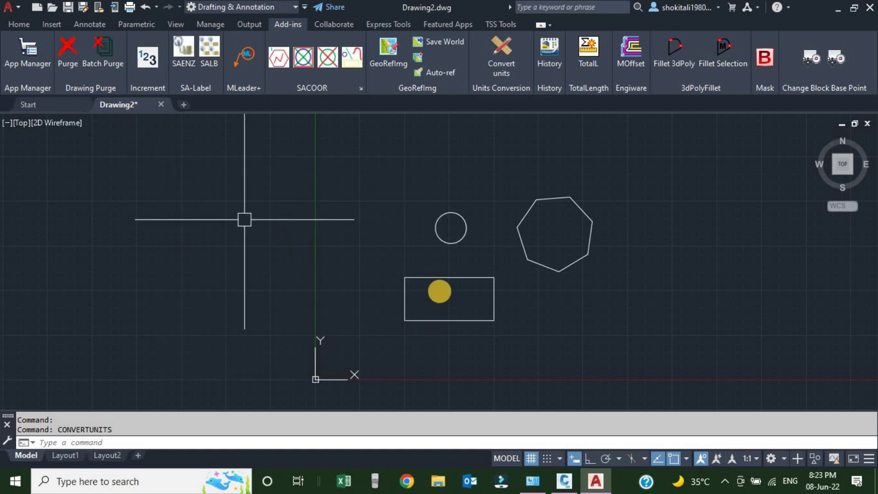
{"action": "scroll", "coordinate": [454, 289], "scroll_direction": "up", "scroll_amount": 1}
{"action": "scroll", "coordinate": [478, 280], "scroll_direction": "up", "scroll_amount": 1}
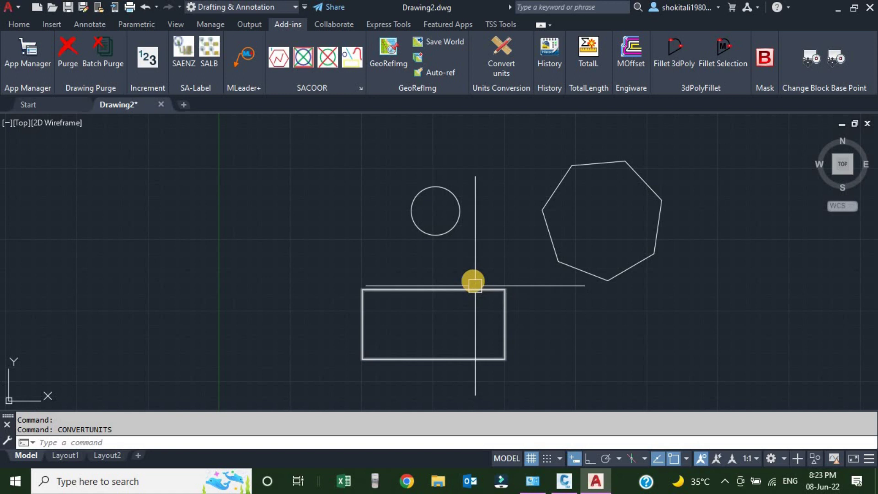
{"action": "scroll", "coordinate": [473, 280], "scroll_direction": "up", "scroll_amount": 2}
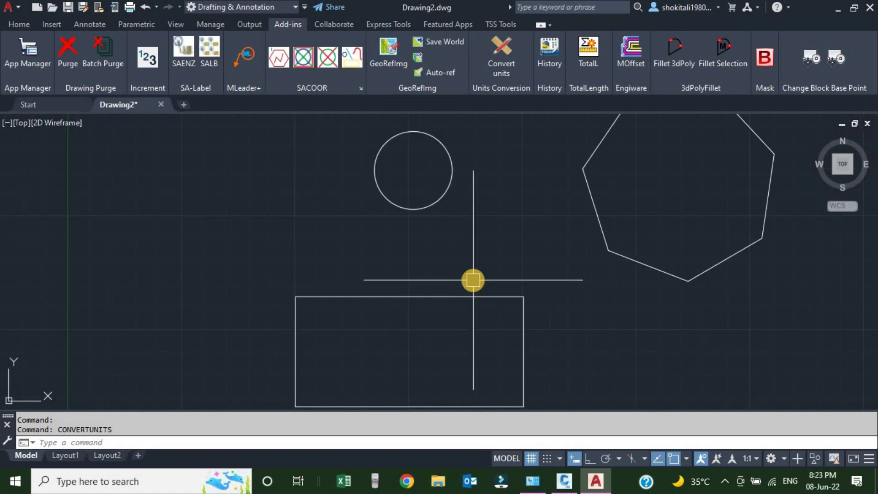
{"action": "scroll", "coordinate": [429, 202], "scroll_direction": "up", "scroll_amount": 2}
{"action": "middle_click_drag", "start_coordinate": [424, 157], "coordinate": [422, 206]}
{"action": "scroll", "coordinate": [421, 205], "scroll_direction": "up", "scroll_amount": 2}
{"action": "scroll", "coordinate": [423, 208], "scroll_direction": "up", "scroll_amount": 1}
{"action": "scroll", "coordinate": [428, 221], "scroll_direction": "down", "scroll_amount": 2}
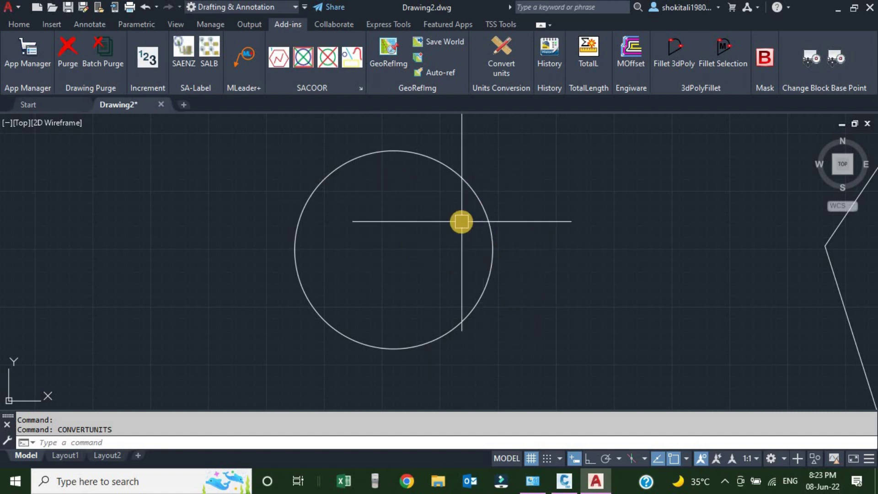
- Open the Multiple Offset palette and browse the preset distances without choosing one
{"action": "left_click", "coordinate": [632, 47]}
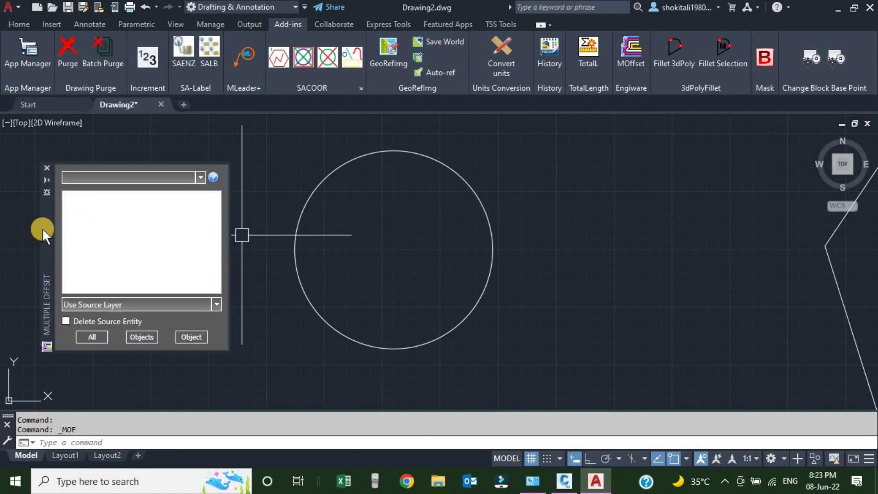
{"action": "left_click", "coordinate": [200, 177]}
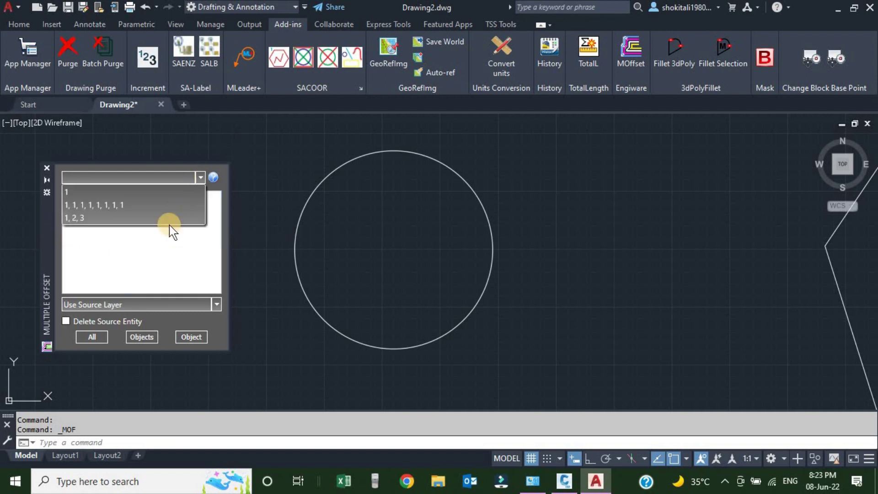
{"action": "left_click", "coordinate": [141, 246]}
{"action": "left_click", "coordinate": [200, 177]}
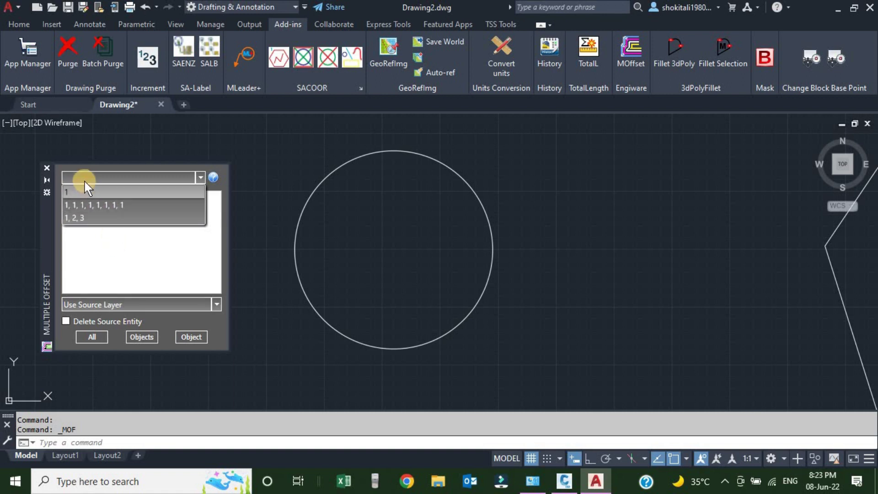
{"action": "left_click", "coordinate": [125, 249]}
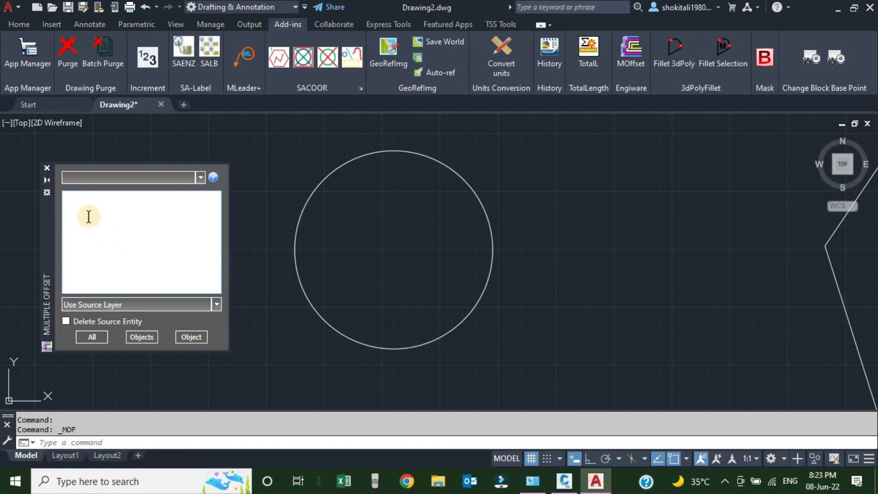
- Set the custom offset distances to 1, 2 and 2
{"action": "left_click", "coordinate": [75, 200]}
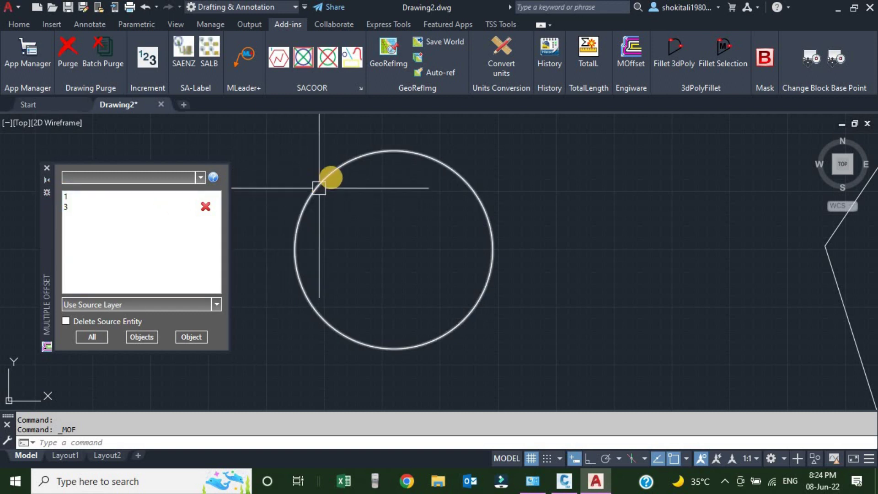
{"action": "left_click", "coordinate": [62, 208]}
{"action": "type", "text": "2"}
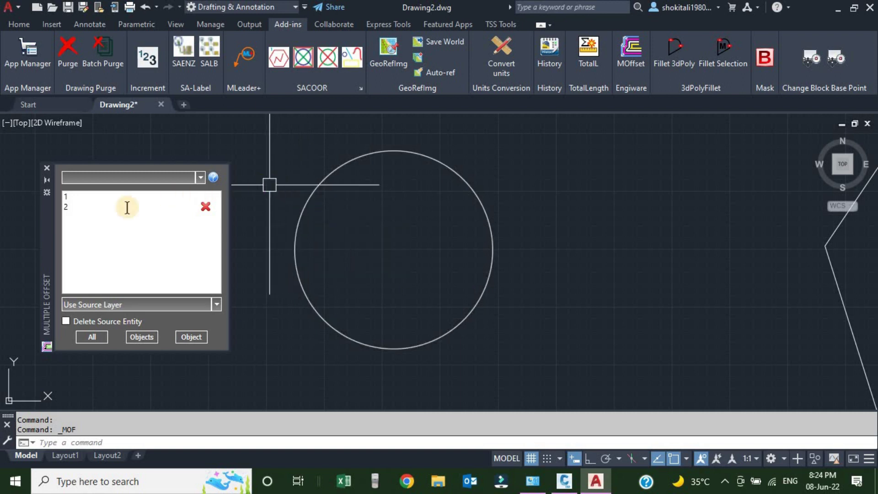
{"action": "left_click", "coordinate": [73, 207]}
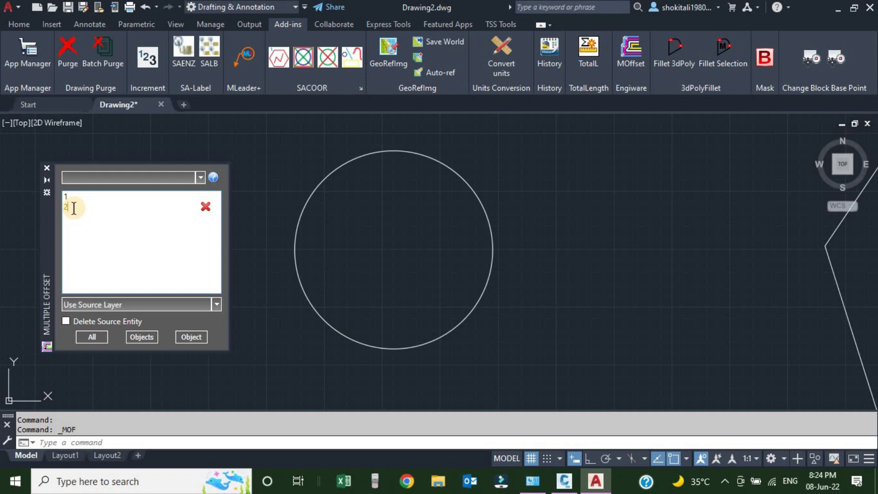
{"action": "type", "text": "4"}
{"action": "key", "text": "BackSpace"}
{"action": "type", "text": "2"}
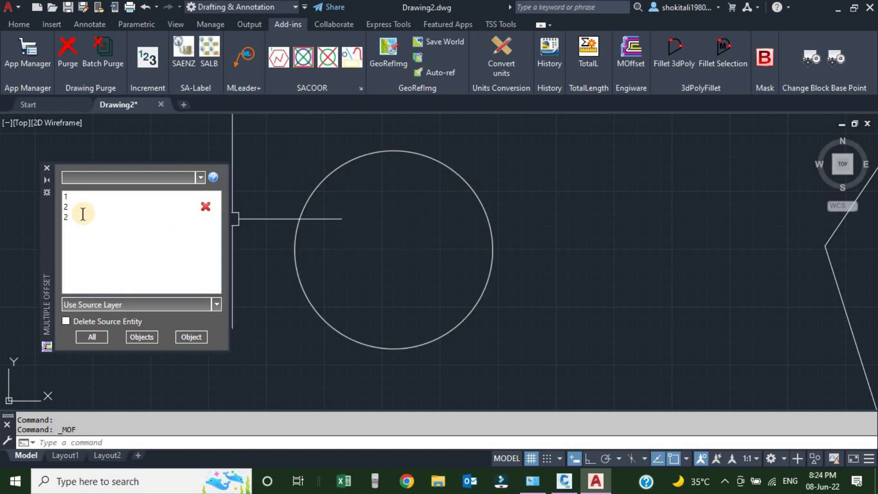
- Put new offsets on the current layer and zoom out to show all shapes
{"action": "left_click", "coordinate": [154, 297]}
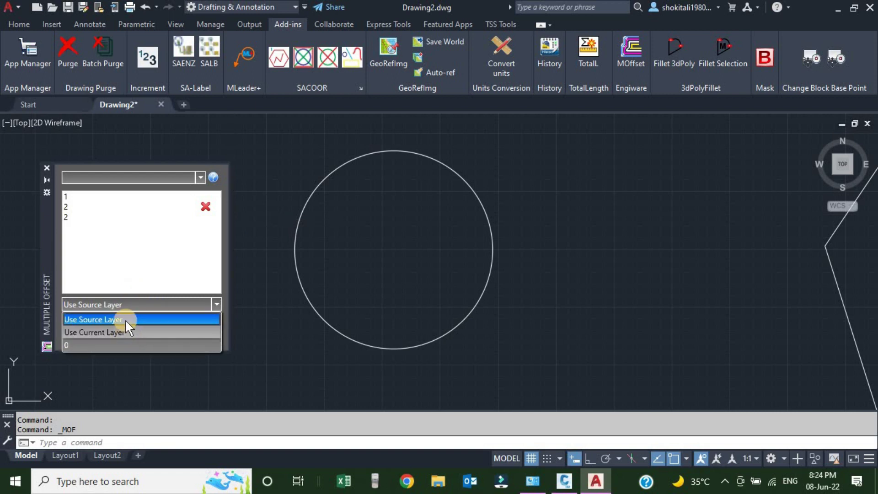
{"action": "left_click", "coordinate": [103, 334]}
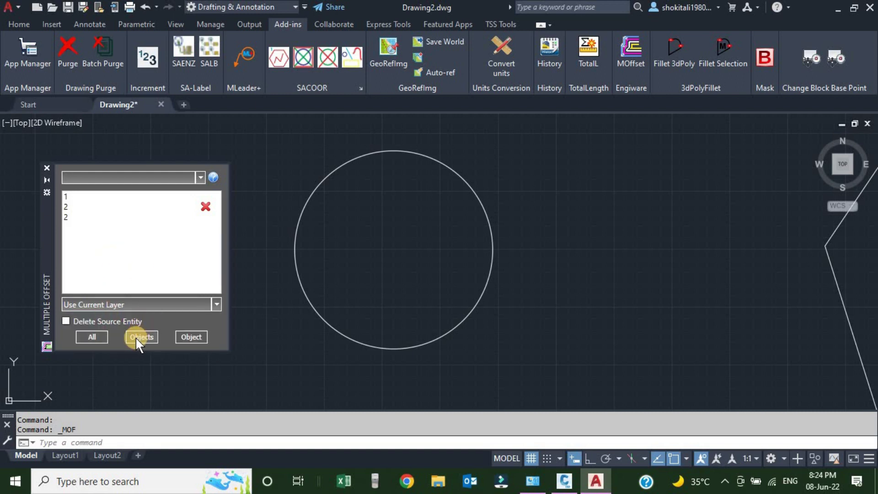
{"action": "scroll", "coordinate": [407, 227], "scroll_direction": "down", "scroll_amount": 4}
{"action": "middle_click_drag", "start_coordinate": [296, 280], "coordinate": [317, 201]}
{"action": "scroll", "coordinate": [458, 229], "scroll_direction": "down", "scroll_amount": 2}
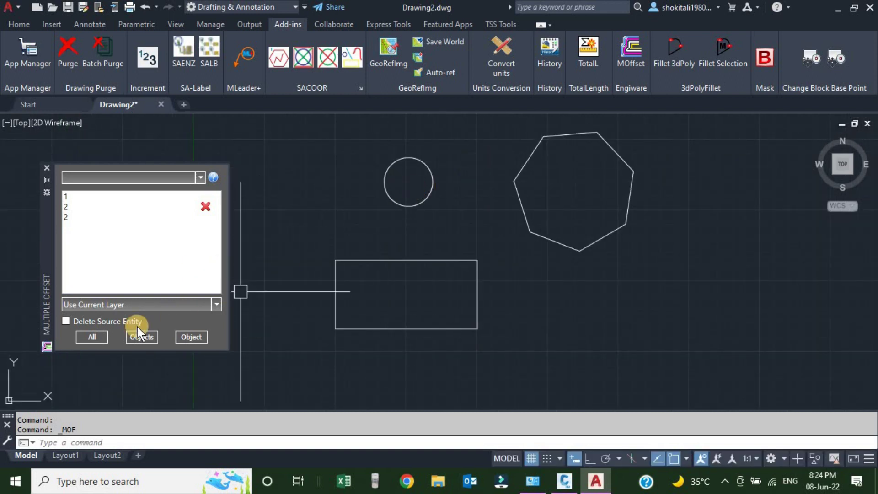
- Try offsetting all objects at once, then undo it twice
{"action": "left_click", "coordinate": [95, 334]}
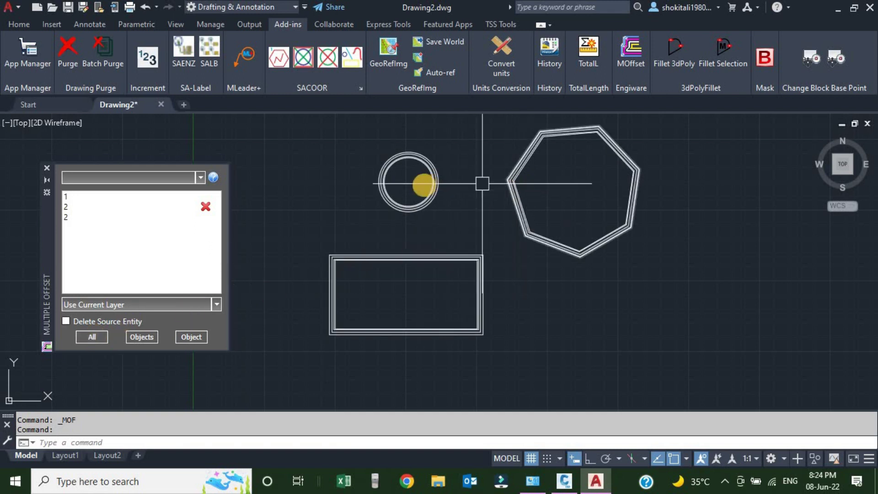
{"action": "scroll", "coordinate": [439, 185], "scroll_direction": "up", "scroll_amount": 4}
{"action": "key", "text": "ctrl+z"}
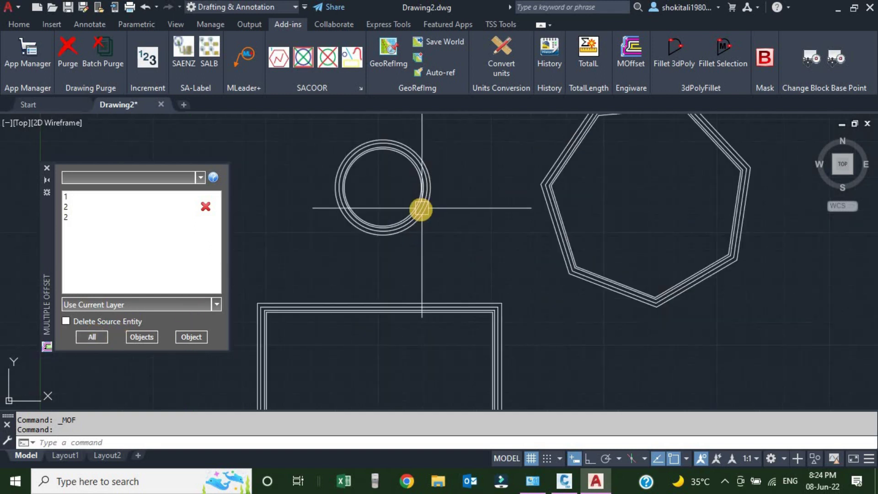
{"action": "key", "text": "ctrl+z"}
{"action": "scroll", "coordinate": [408, 217], "scroll_direction": "down", "scroll_amount": 2}
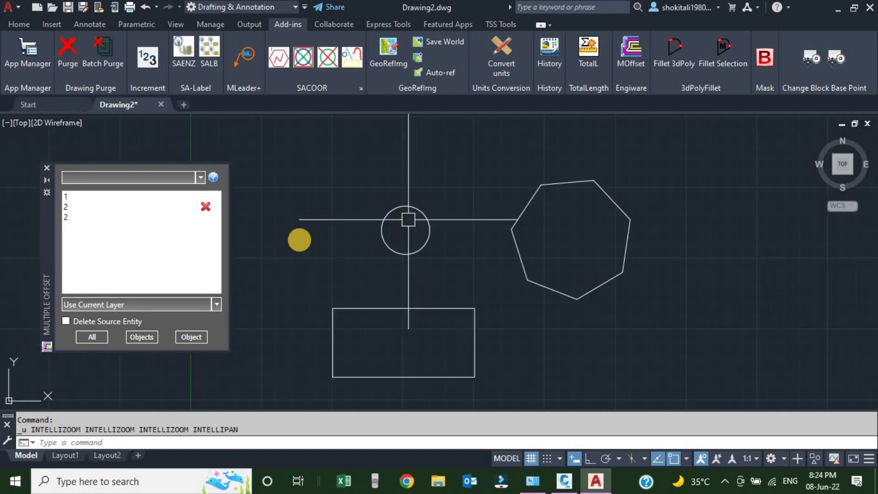
- Offset only the circle into concentric rings
{"action": "left_click", "coordinate": [190, 336]}
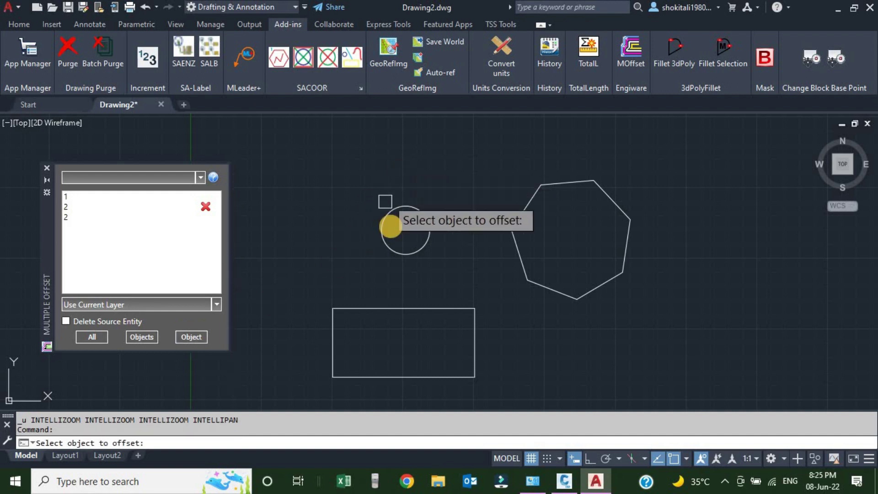
{"action": "scroll", "coordinate": [412, 227], "scroll_direction": "up", "scroll_amount": 5}
{"action": "left_click", "coordinate": [413, 227]}
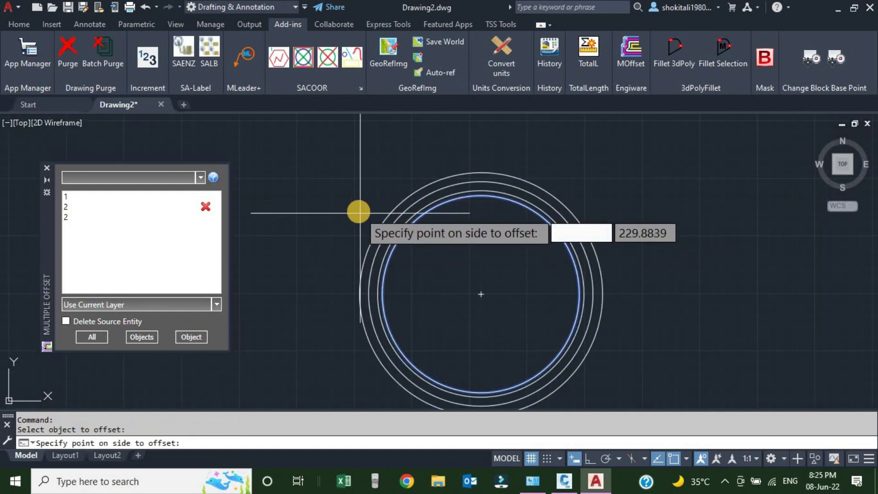
{"action": "scroll", "coordinate": [411, 247], "scroll_direction": "down", "scroll_amount": 2}
{"action": "scroll", "coordinate": [455, 280], "scroll_direction": "up", "scroll_amount": 5}
{"action": "middle_click_drag", "start_coordinate": [454, 280], "coordinate": [437, 209]}
{"action": "scroll", "coordinate": [453, 229], "scroll_direction": "down", "scroll_amount": 3}
{"action": "scroll", "coordinate": [439, 226], "scroll_direction": "up", "scroll_amount": 1}
{"action": "scroll", "coordinate": [458, 228], "scroll_direction": "down", "scroll_amount": 1}
{"action": "scroll", "coordinate": [457, 230], "scroll_direction": "down", "scroll_amount": 4}
{"action": "scroll", "coordinate": [457, 229], "scroll_direction": "up", "scroll_amount": 4}
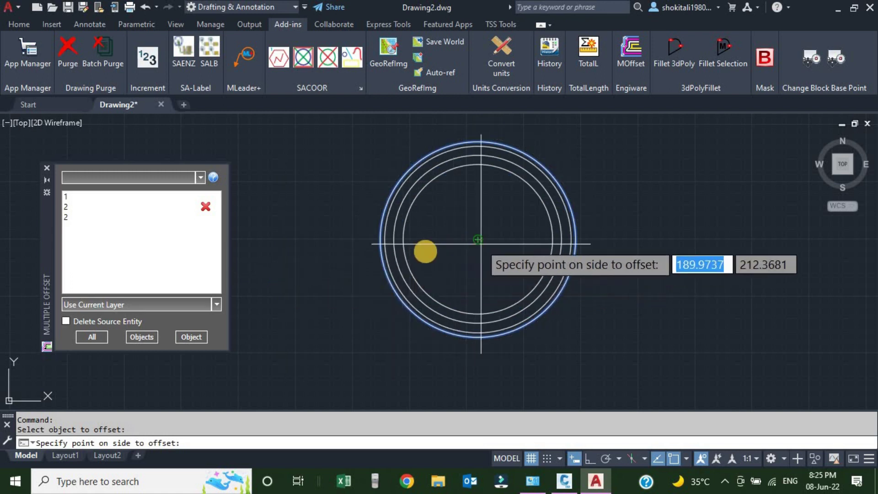
{"action": "left_click", "coordinate": [280, 256]}
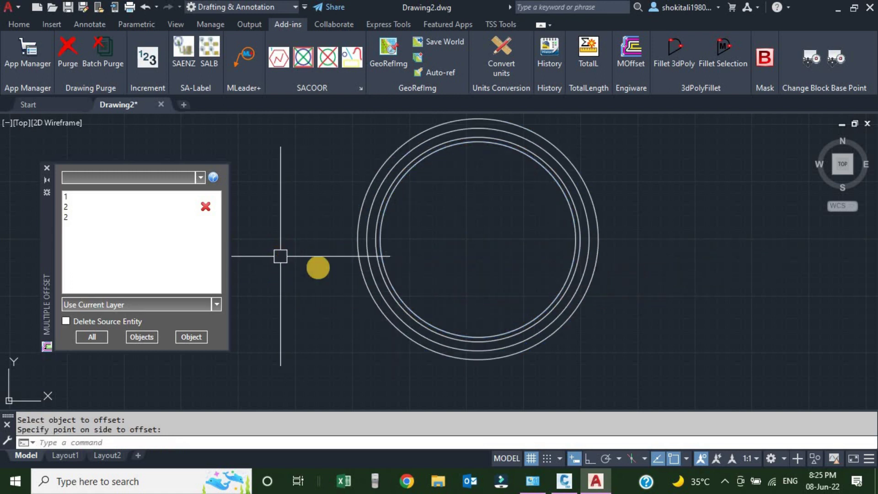
{"action": "scroll", "coordinate": [363, 210], "scroll_direction": "up", "scroll_amount": 3}
{"action": "scroll", "coordinate": [425, 285], "scroll_direction": "up", "scroll_amount": 2}
{"action": "middle_click_drag", "start_coordinate": [425, 286], "coordinate": [414, 263]}
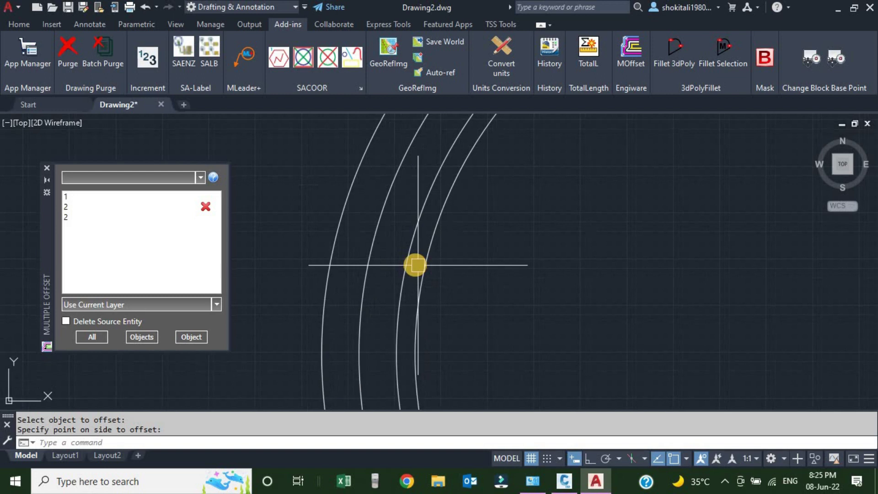
- Add aligned dimensions of 1 and 3 between the rings
{"action": "type", "text": "dl"}
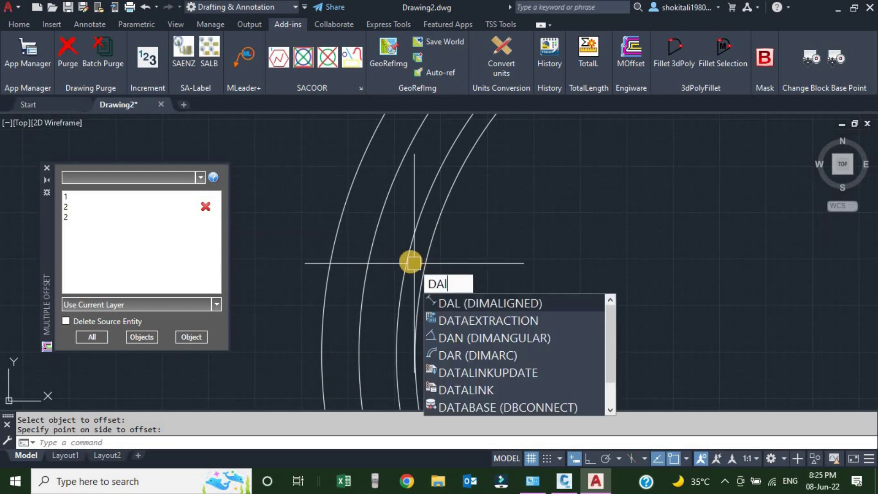
{"action": "key", "text": "Return"}
{"action": "left_click", "coordinate": [410, 256]}
{"action": "left_click", "coordinate": [408, 256]}
{"action": "scroll", "coordinate": [402, 252], "scroll_direction": "up", "scroll_amount": 2}
{"action": "left_click", "coordinate": [465, 266]}
{"action": "scroll", "coordinate": [465, 267], "scroll_direction": "down", "scroll_amount": 2}
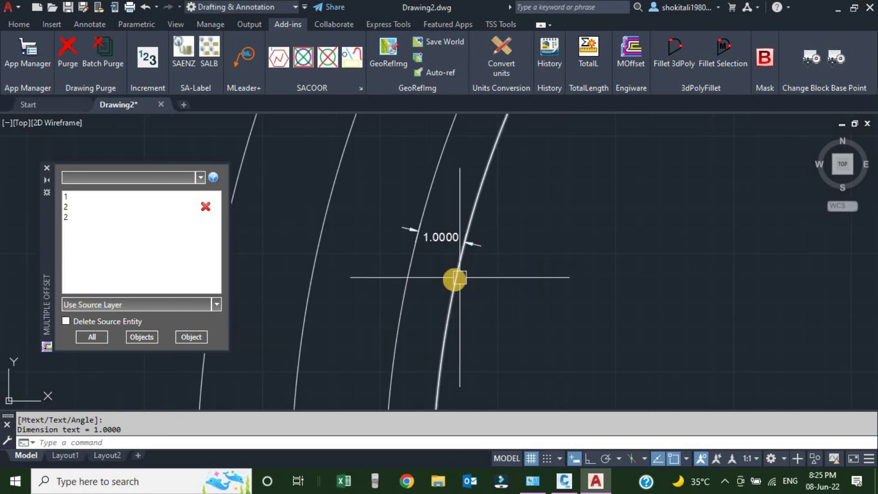
{"action": "key", "text": "Return"}
{"action": "left_click", "coordinate": [455, 280]}
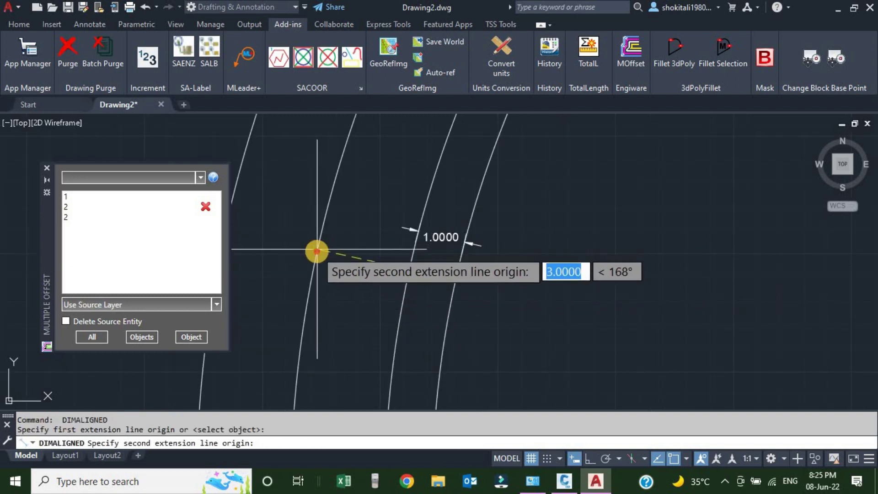
{"action": "left_click", "coordinate": [318, 248]}
{"action": "scroll", "coordinate": [354, 287], "scroll_direction": "up", "scroll_amount": 2}
{"action": "left_click", "coordinate": [386, 263]}
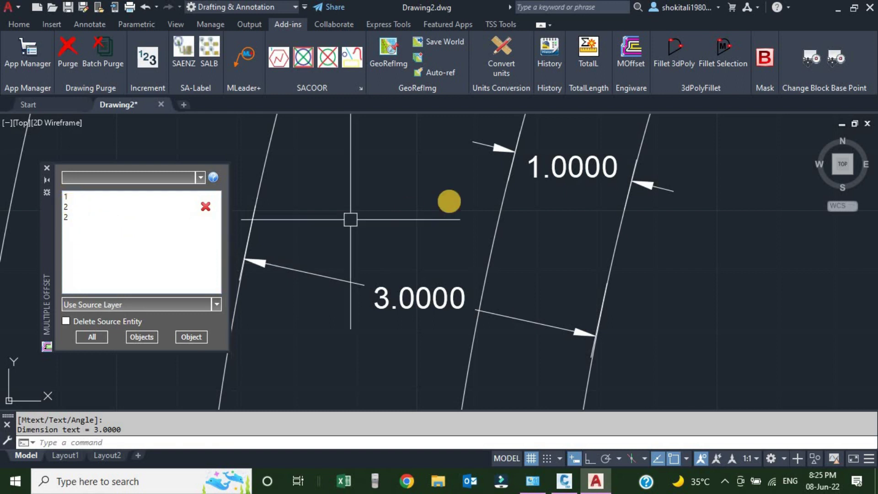
{"action": "scroll", "coordinate": [457, 219], "scroll_direction": "down", "scroll_amount": 2}
- Add aligned dimensions of 2, 2 and 5 across the remaining ring gaps
{"action": "key", "text": "Return"}
{"action": "left_click", "coordinate": [470, 270]}
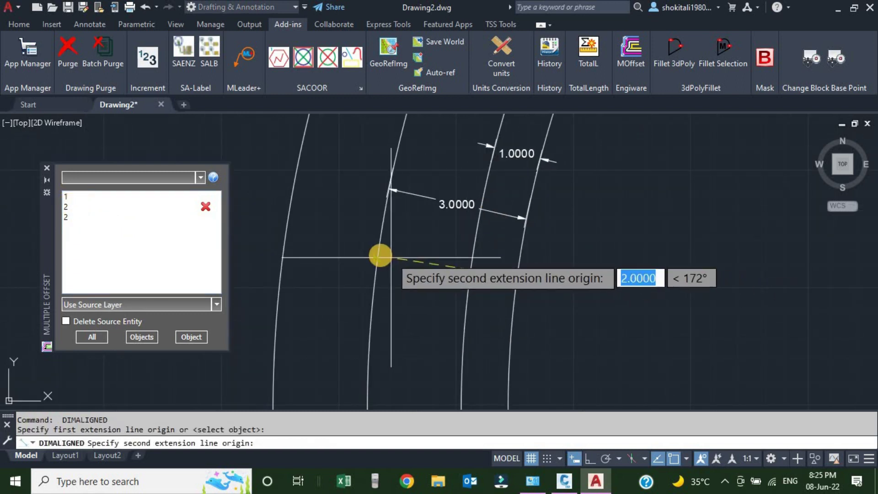
{"action": "left_click", "coordinate": [377, 256]}
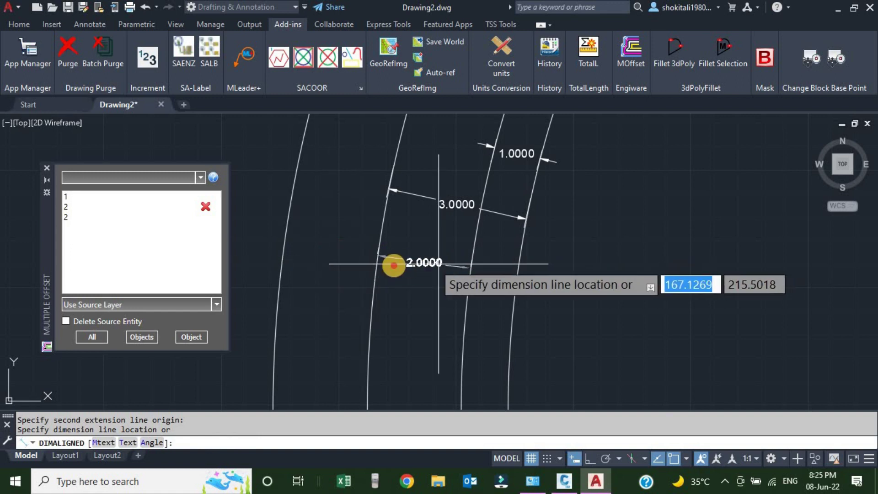
{"action": "left_click", "coordinate": [393, 266]}
{"action": "left_click", "coordinate": [67, 210]}
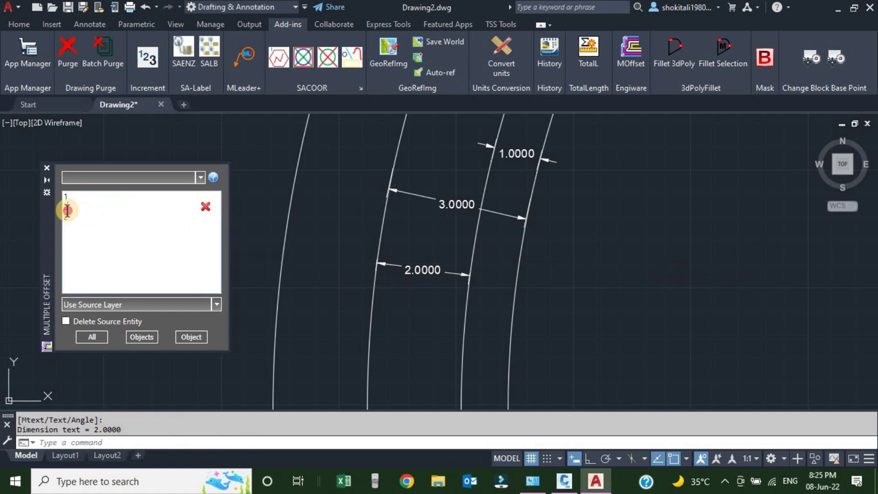
{"action": "middle_click_drag", "start_coordinate": [390, 320], "coordinate": [470, 298]}
{"action": "key", "text": "Return"}
{"action": "type", "text": "2"}
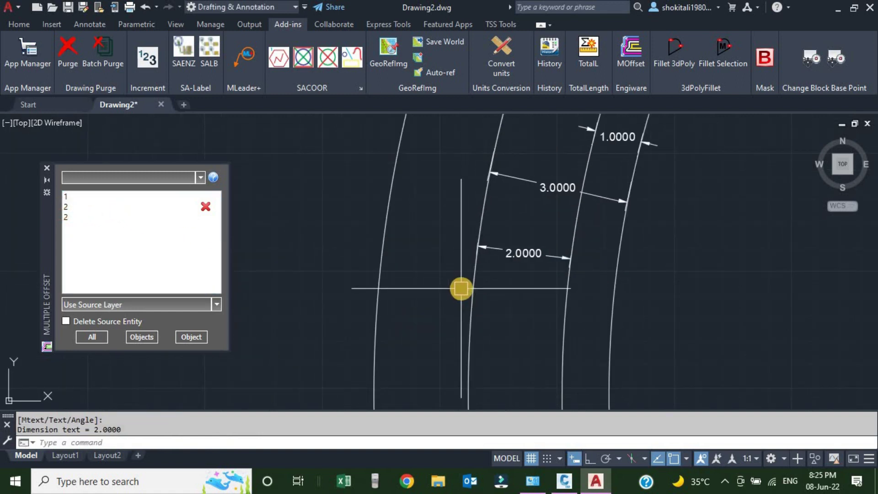
{"action": "left_click", "coordinate": [471, 302]}
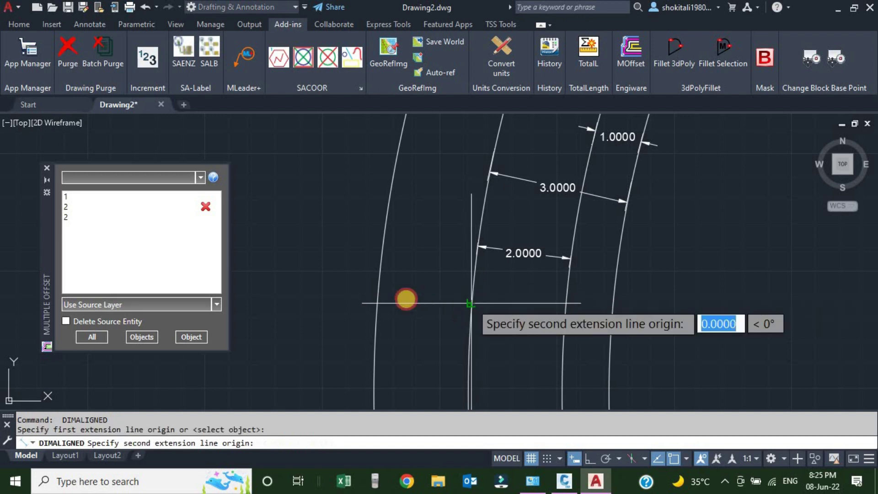
{"action": "left_click", "coordinate": [380, 298]}
{"action": "left_click", "coordinate": [380, 298]}
{"action": "scroll", "coordinate": [446, 297], "scroll_direction": "down", "scroll_amount": 2}
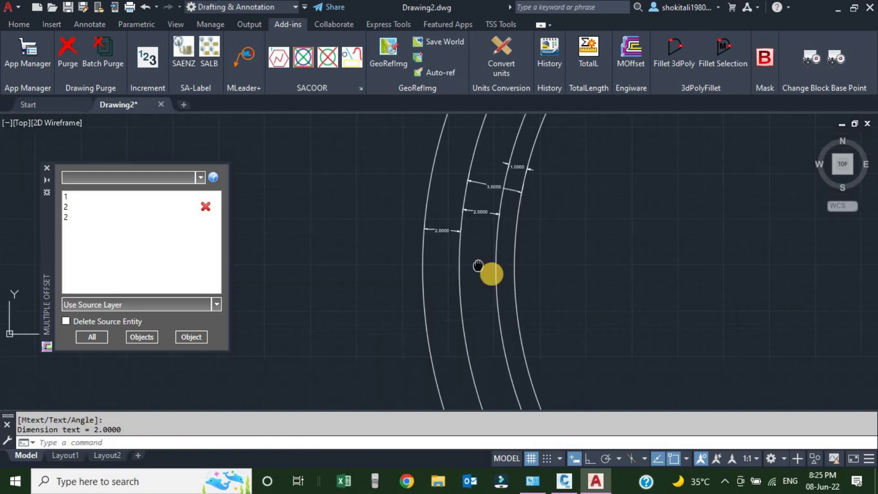
{"action": "middle_click_drag", "start_coordinate": [476, 333], "coordinate": [521, 273]}
{"action": "key", "text": "Return"}
{"action": "left_click", "coordinate": [522, 269]}
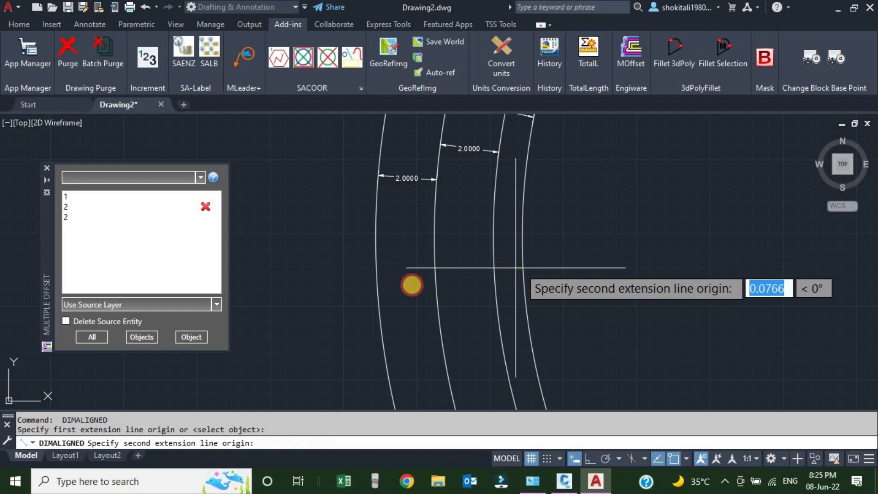
{"action": "left_click", "coordinate": [379, 277]}
{"action": "scroll", "coordinate": [452, 271], "scroll_direction": "up", "scroll_amount": 2}
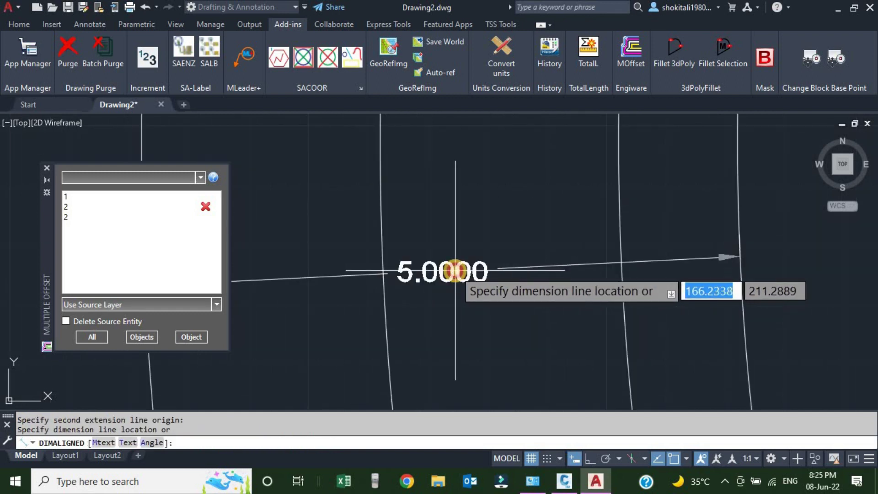
{"action": "left_click", "coordinate": [474, 260]}
{"action": "scroll", "coordinate": [474, 257], "scroll_direction": "down", "scroll_amount": 2}
{"action": "scroll", "coordinate": [494, 270], "scroll_direction": "down", "scroll_amount": 2}
{"action": "scroll", "coordinate": [508, 274], "scroll_direction": "down", "scroll_amount": 1}
{"action": "scroll", "coordinate": [484, 249], "scroll_direction": "up", "scroll_amount": 4}
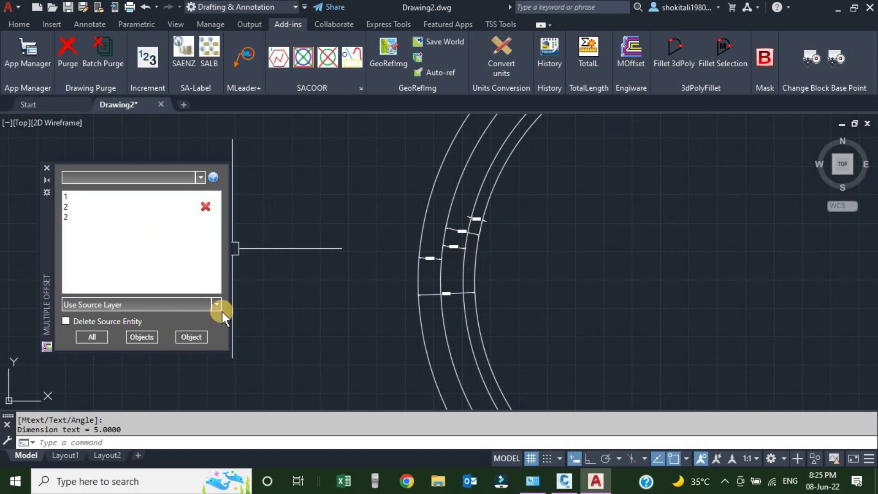
{"action": "left_click", "coordinate": [186, 334]}
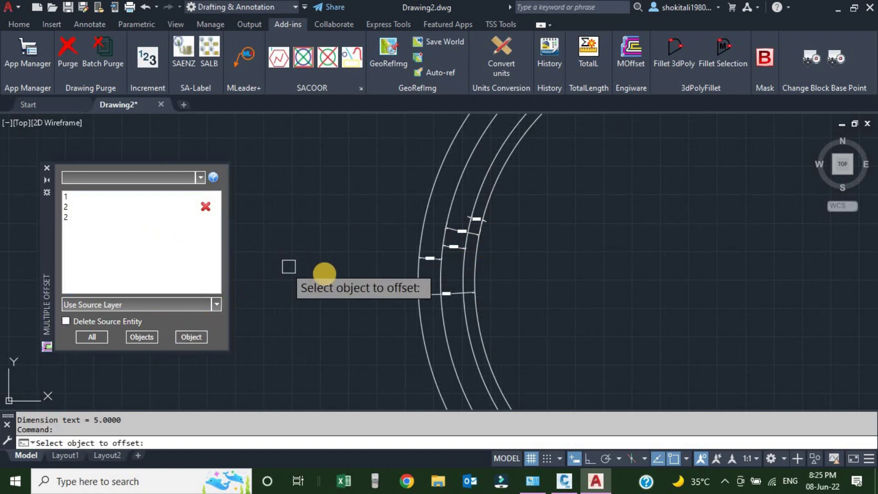
{"action": "scroll", "coordinate": [325, 273], "scroll_direction": "down", "scroll_amount": 5}
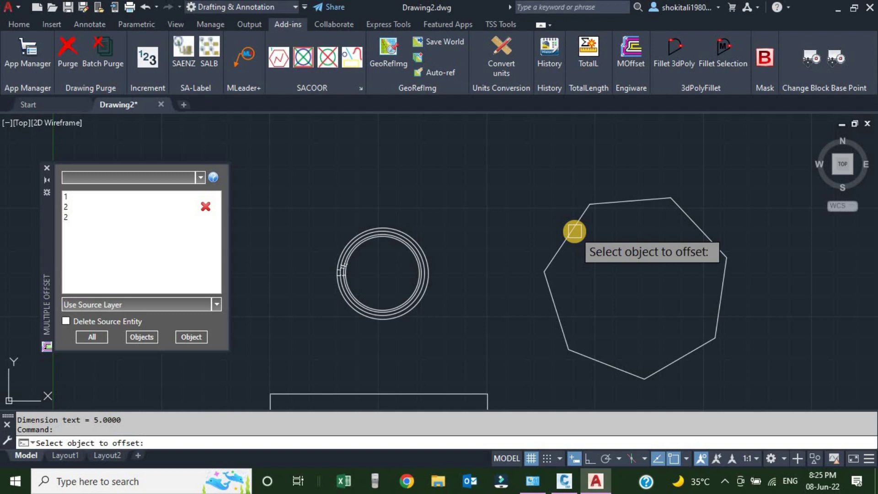
{"action": "left_click", "coordinate": [574, 232]}
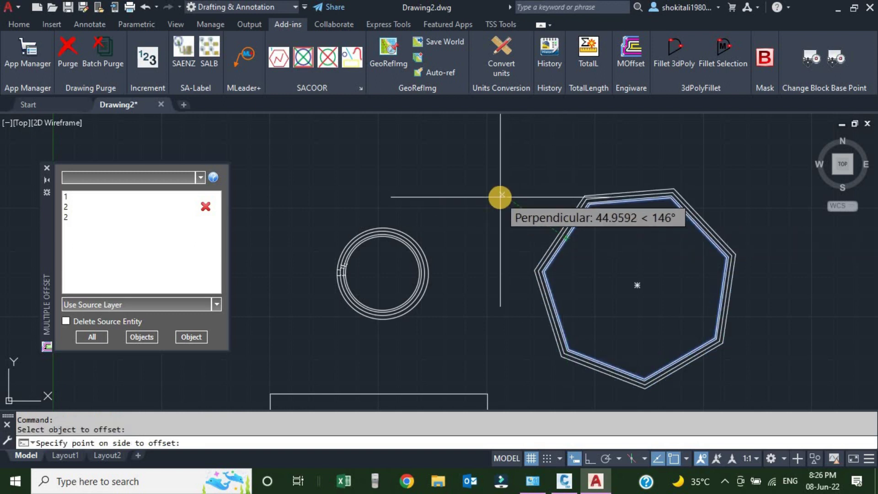
{"action": "left_click", "coordinate": [620, 264]}
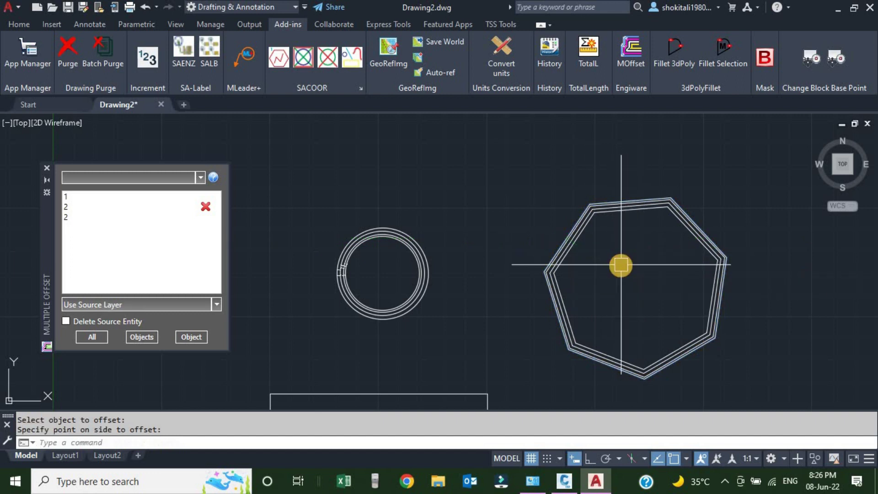
{"action": "scroll", "coordinate": [455, 209], "scroll_direction": "down", "scroll_amount": 2}
{"action": "scroll", "coordinate": [455, 209], "scroll_direction": "down", "scroll_amount": 2}
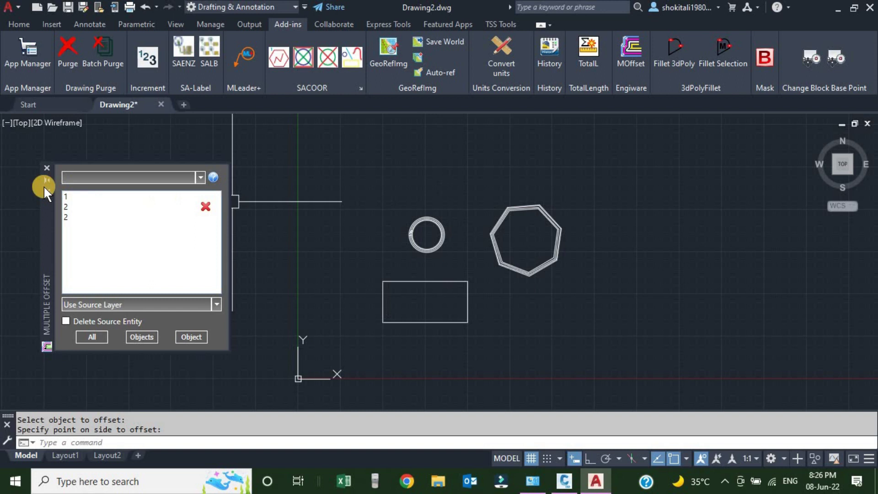
{"action": "left_click", "coordinate": [46, 167]}
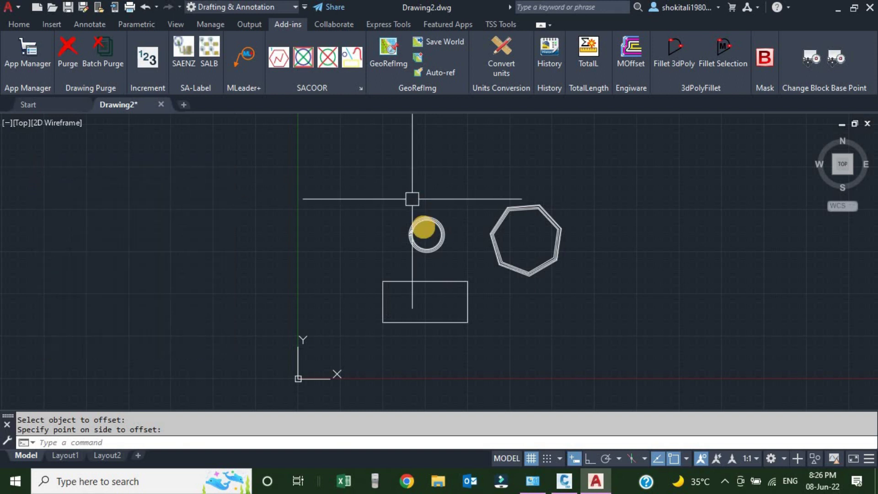
{"action": "scroll", "coordinate": [467, 279], "scroll_direction": "up", "scroll_amount": 3}
{"action": "scroll", "coordinate": [477, 260], "scroll_direction": "down", "scroll_amount": 3}
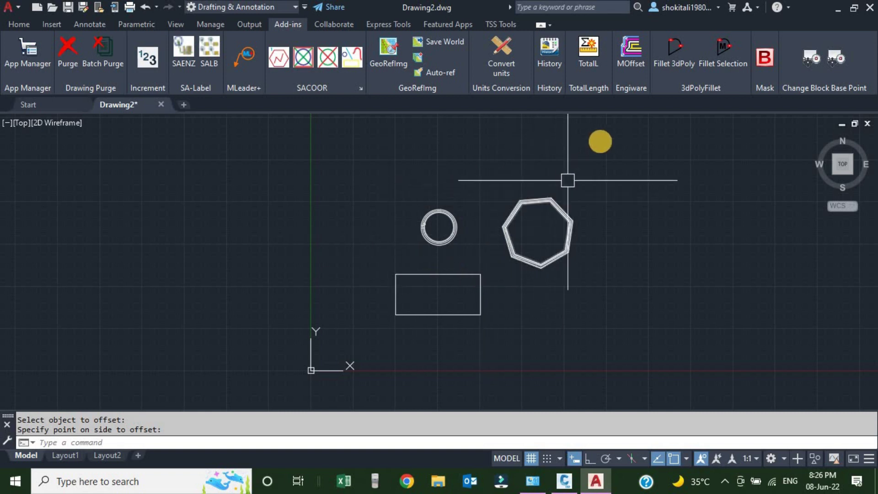
- Run TotalLength with only Circles checked and window-select all shapes
{"action": "left_click", "coordinate": [588, 52]}
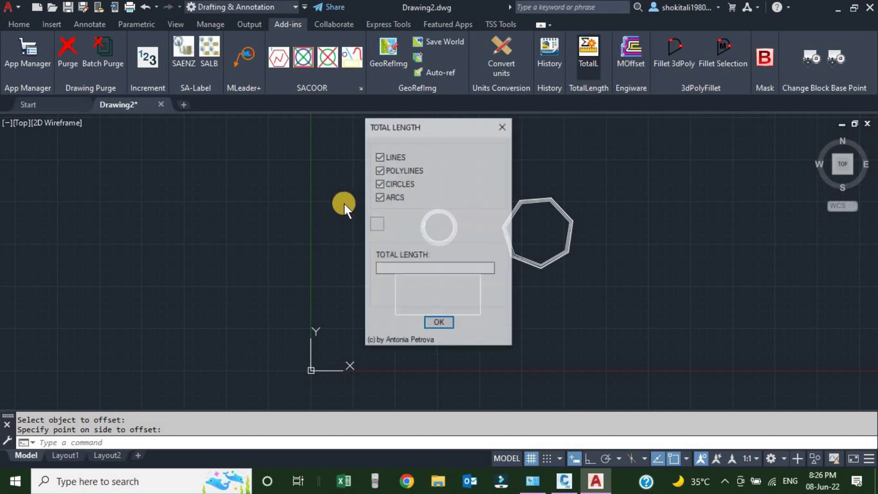
{"action": "mouse_move", "coordinate": [410, 131]}
{"action": "left_mouse_down"}
{"action": "mouse_move", "coordinate": [235, 173]}
{"action": "mouse_move", "coordinate": [163, 169]}
{"action": "left_mouse_up"}
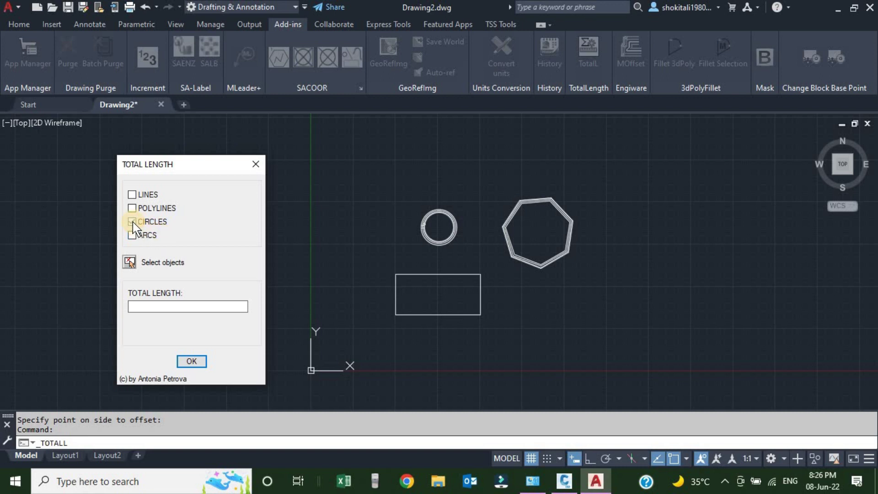
{"action": "left_click", "coordinate": [129, 262]}
{"action": "left_click", "coordinate": [644, 325]}
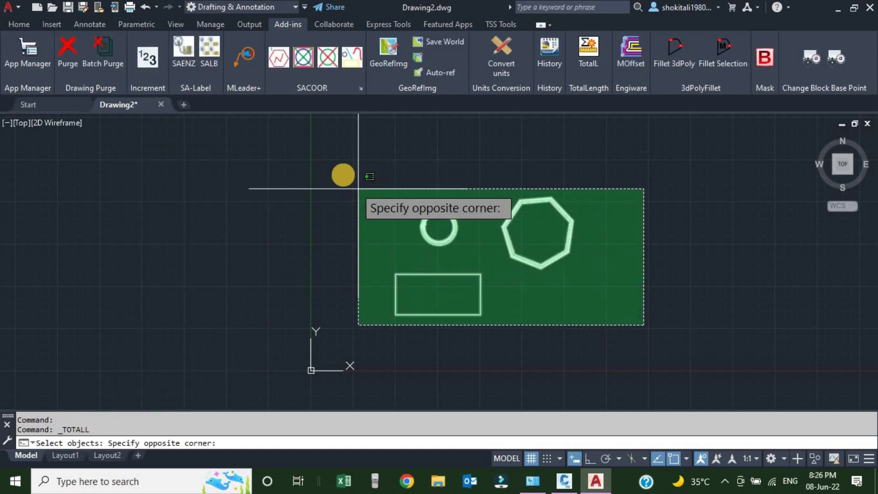
{"action": "left_click", "coordinate": [342, 175]}
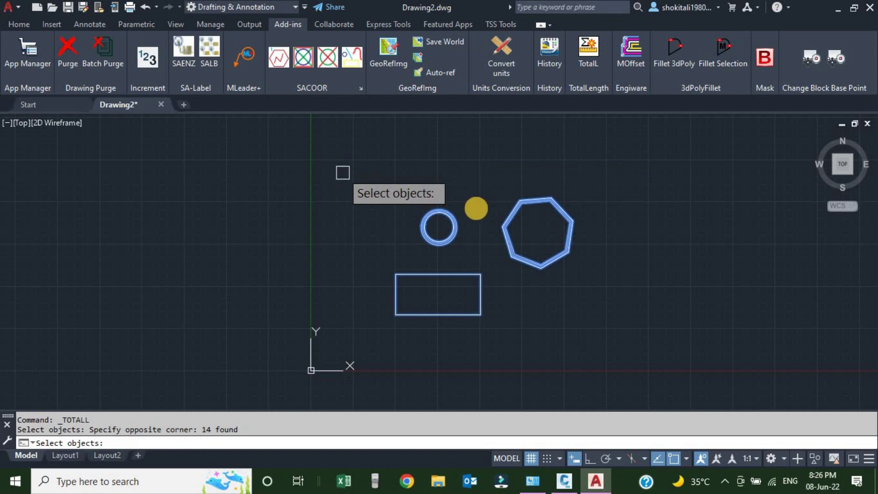
{"action": "scroll", "coordinate": [488, 245], "scroll_direction": "up", "scroll_amount": 4}
{"action": "scroll", "coordinate": [472, 209], "scroll_direction": "down", "scroll_amount": 2}
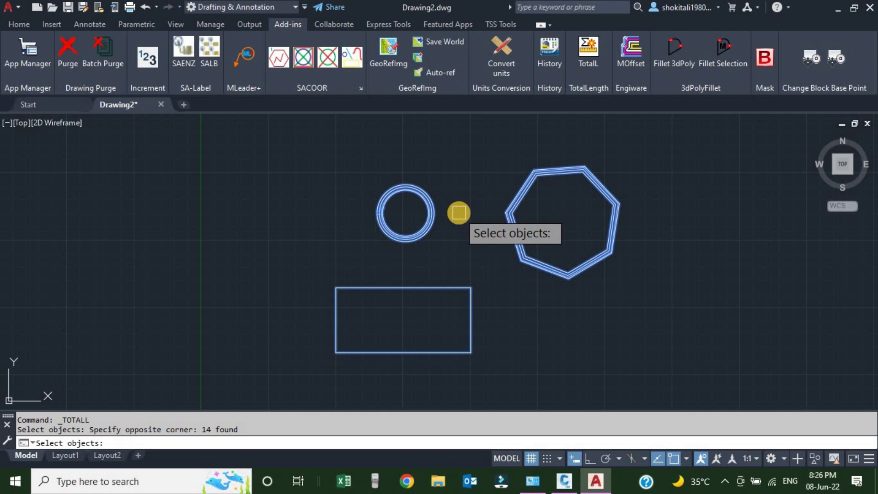
{"action": "key", "text": "Return"}
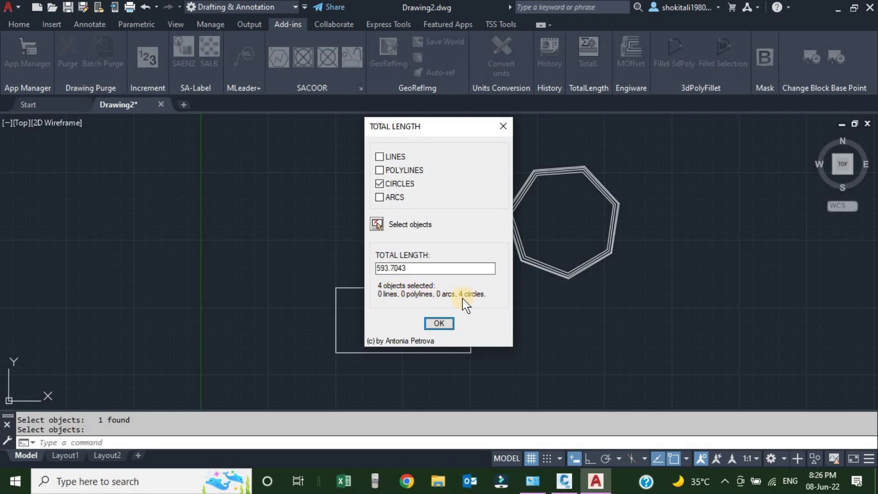
- Add Polylines to Circles and reselect all shapes, totalling 2220.9627, then close the results
{"action": "left_click_drag", "start_coordinate": [407, 268], "coordinate": [371, 269]}
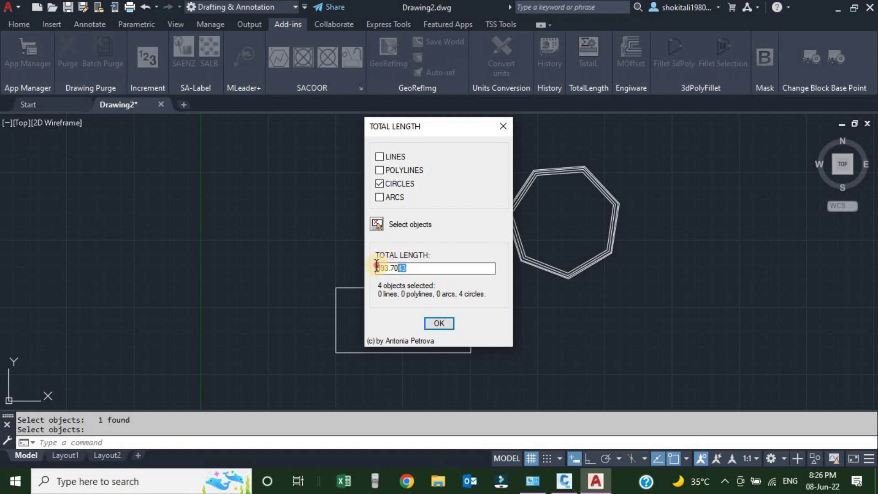
{"action": "left_click_drag", "start_coordinate": [407, 130], "coordinate": [224, 155]}
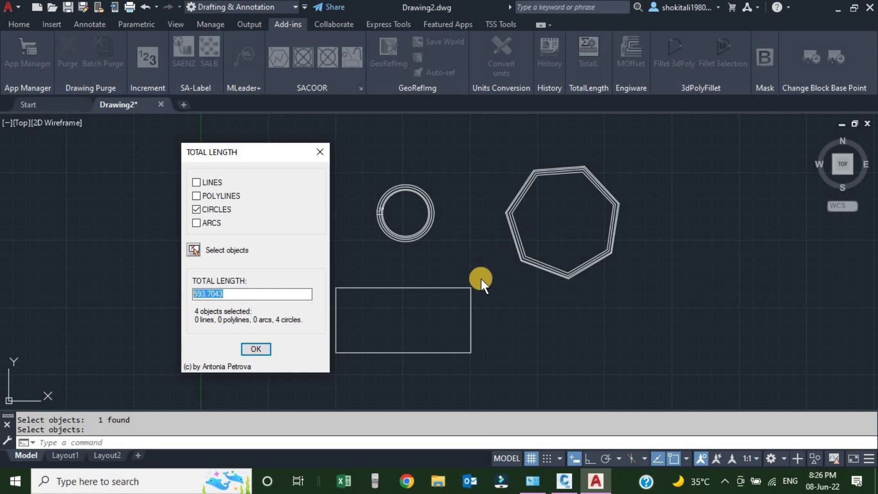
{"action": "left_click", "coordinate": [204, 210]}
{"action": "left_click", "coordinate": [197, 196]}
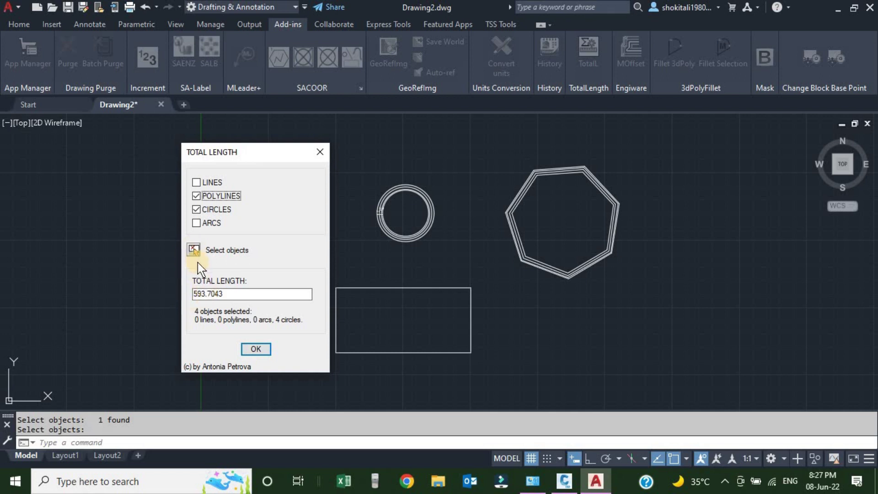
{"action": "left_click", "coordinate": [194, 249]}
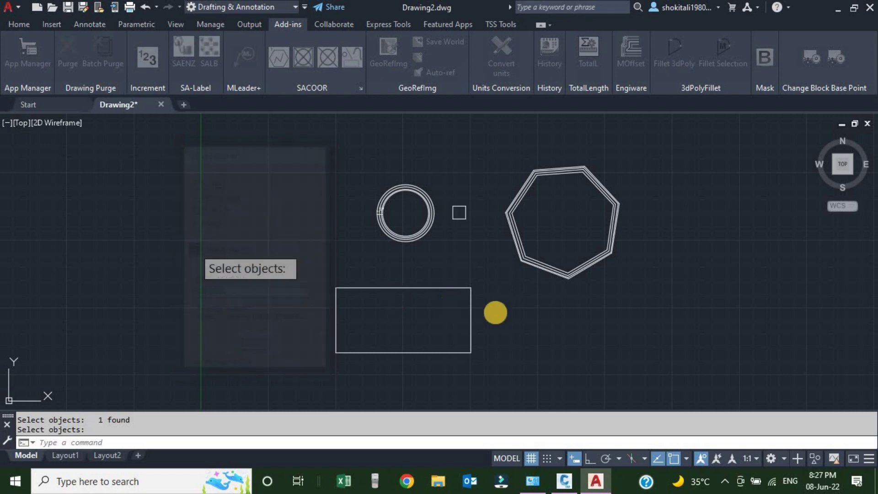
{"action": "left_click", "coordinate": [625, 322]}
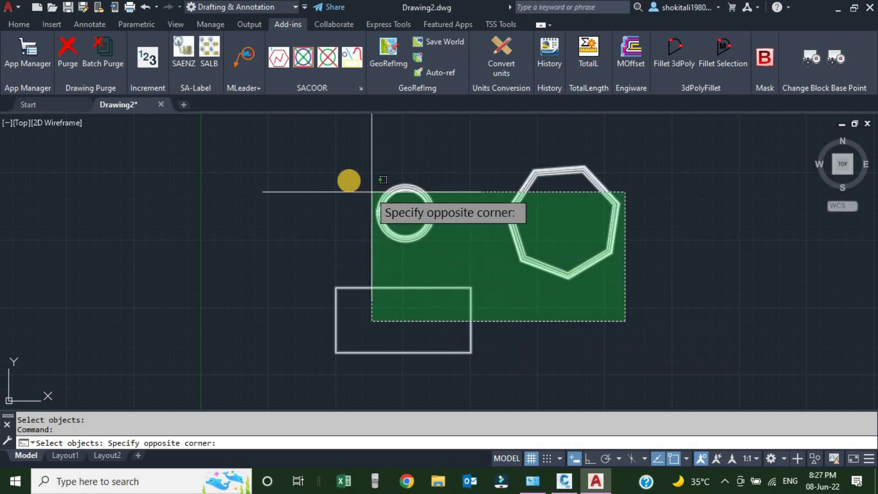
{"action": "left_click", "coordinate": [341, 177]}
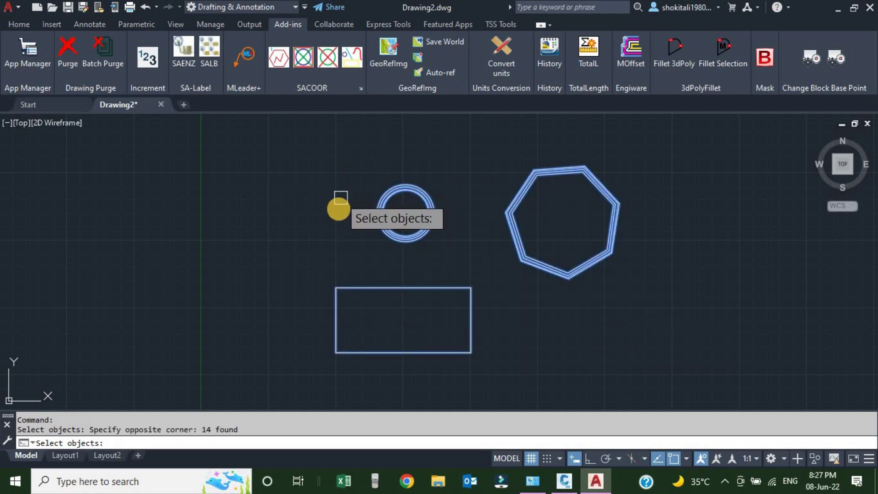
{"action": "key", "text": "Return"}
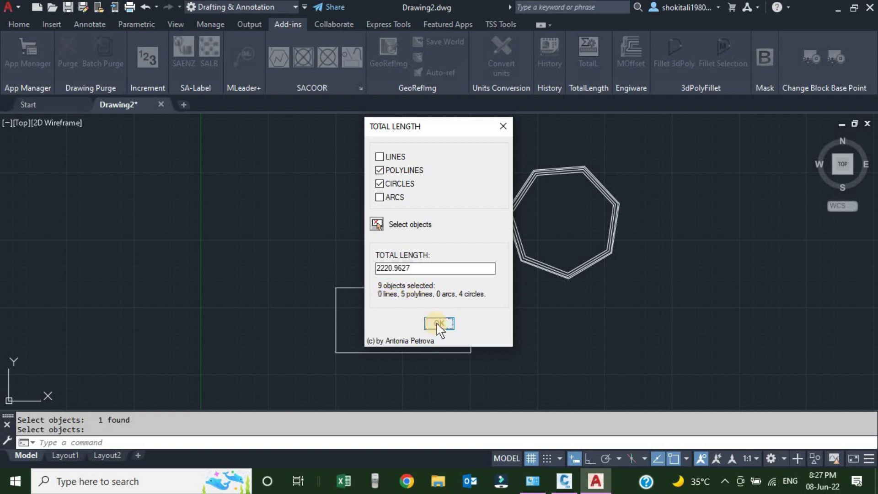
{"action": "key", "text": "Return"}
{"action": "scroll", "coordinate": [496, 263], "scroll_direction": "up", "scroll_amount": 3}
{"action": "scroll", "coordinate": [480, 283], "scroll_direction": "up", "scroll_amount": 2}
{"action": "scroll", "coordinate": [499, 270], "scroll_direction": "up", "scroll_amount": 2}
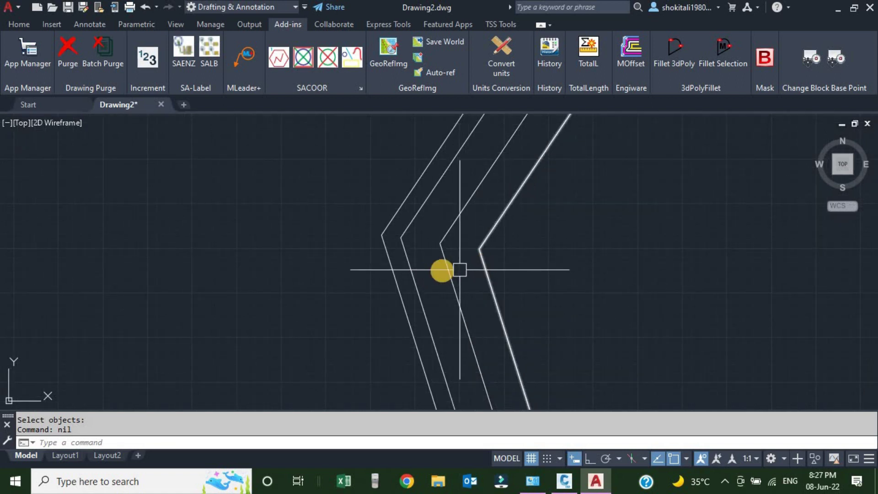
{"action": "scroll", "coordinate": [398, 280], "scroll_direction": "down", "scroll_amount": 5}
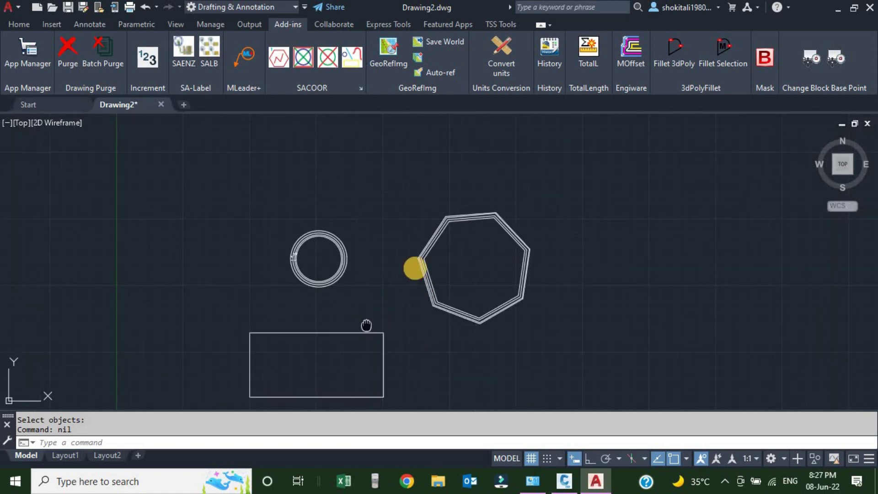
{"action": "scroll", "coordinate": [389, 283], "scroll_direction": "up", "scroll_amount": 2}
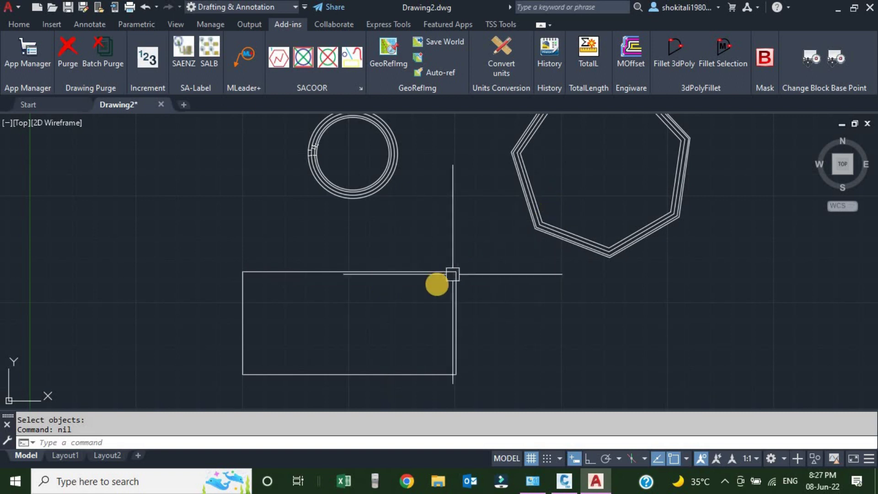
{"action": "scroll", "coordinate": [415, 269], "scroll_direction": "down", "scroll_amount": 2}
{"action": "scroll", "coordinate": [373, 170], "scroll_direction": "up", "scroll_amount": 4}
{"action": "scroll", "coordinate": [251, 218], "scroll_direction": "up", "scroll_amount": 2}
{"action": "scroll", "coordinate": [260, 241], "scroll_direction": "up", "scroll_amount": 1}
{"action": "scroll", "coordinate": [260, 241], "scroll_direction": "down", "scroll_amount": 2}
{"action": "scroll", "coordinate": [460, 147], "scroll_direction": "down", "scroll_amount": 2}
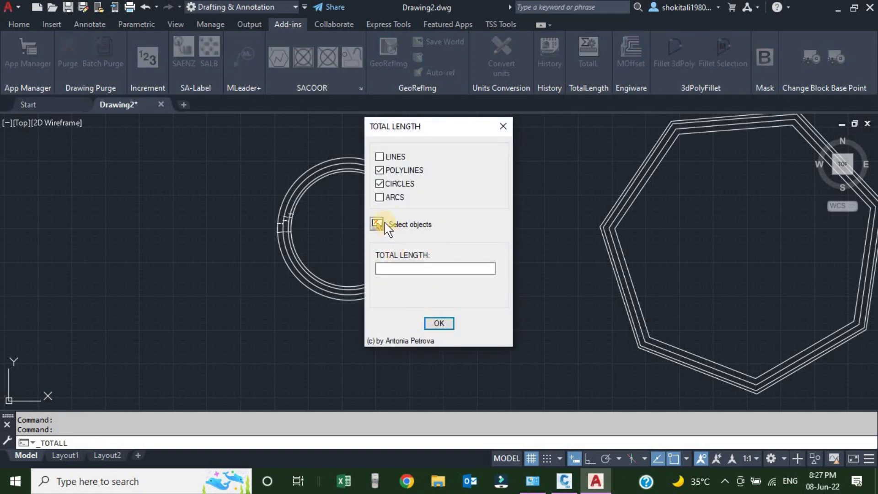
{"action": "left_click", "coordinate": [388, 221]}
{"action": "scroll", "coordinate": [486, 304], "scroll_direction": "down", "scroll_amount": 2}
{"action": "left_click", "coordinate": [530, 323]}
{"action": "left_click", "coordinate": [378, 218]}
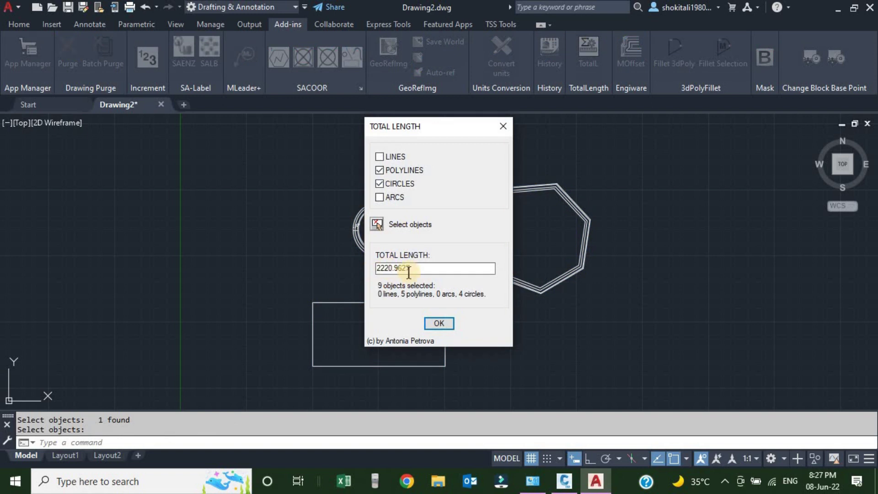
{"action": "left_click_drag", "start_coordinate": [407, 269], "coordinate": [378, 269]}
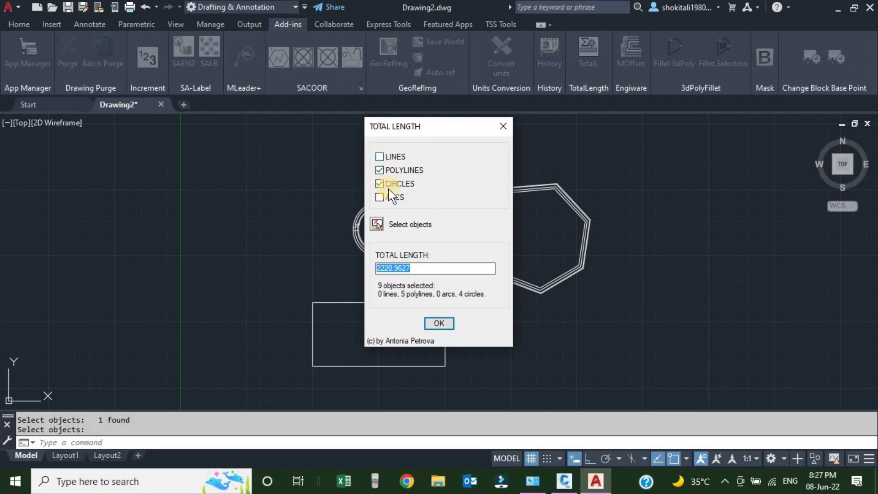
{"action": "left_click", "coordinate": [503, 126]}
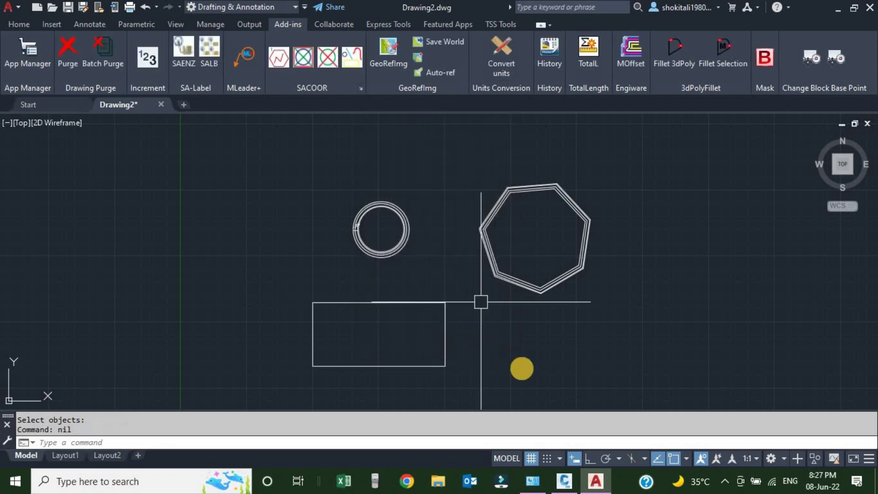
- Draw one slanted line from beside the circle up toward the heptagon
{"action": "type", "text": "L"}
{"action": "key", "text": "Return"}
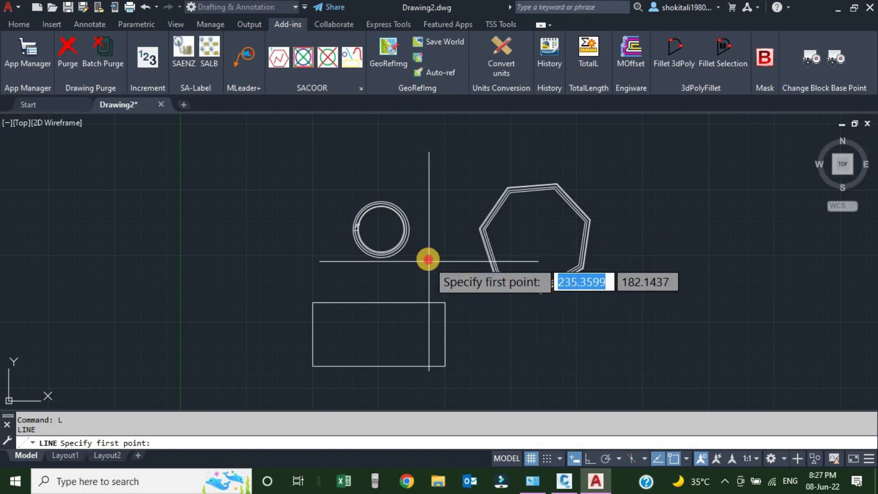
{"action": "left_click", "coordinate": [429, 261]}
{"action": "left_click", "coordinate": [472, 136]}
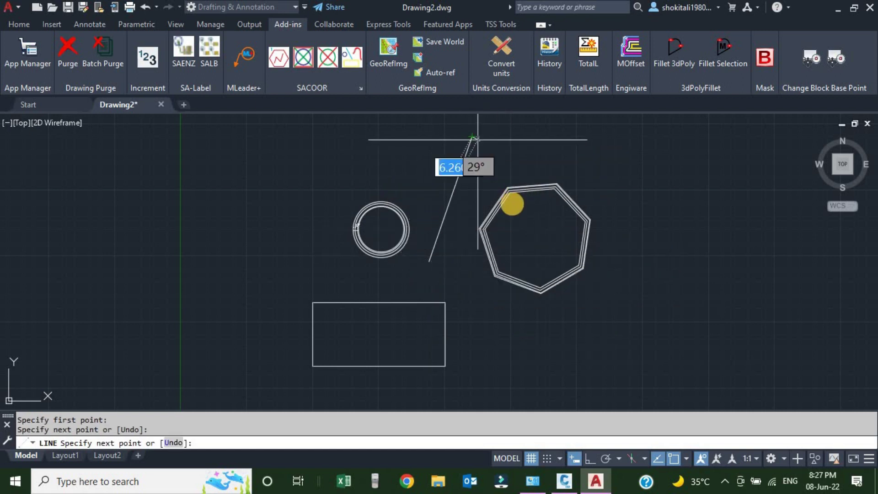
{"action": "key", "text": "Escape"}
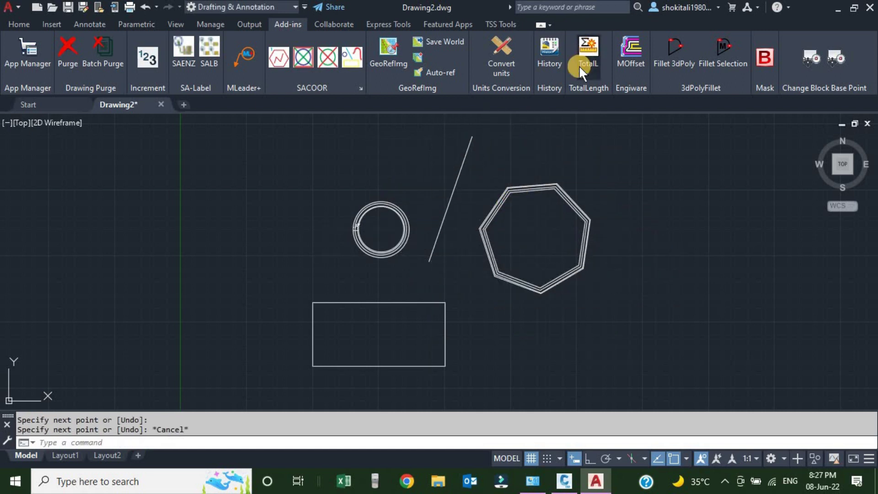
- Rerun TotalLength with Arcs also checked and window-select all shapes
{"action": "left_click", "coordinate": [581, 63]}
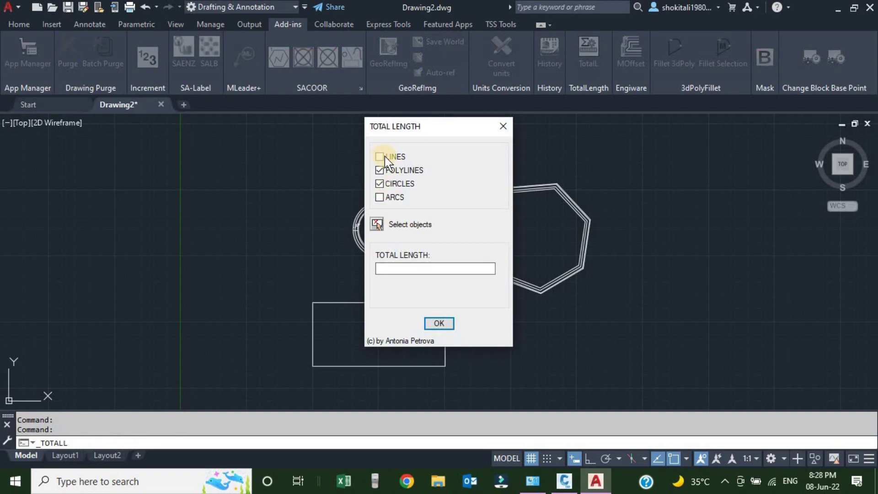
{"action": "left_click", "coordinate": [379, 197]}
{"action": "left_click", "coordinate": [380, 197]}
{"action": "left_click", "coordinate": [377, 224]}
{"action": "left_click", "coordinate": [625, 349]}
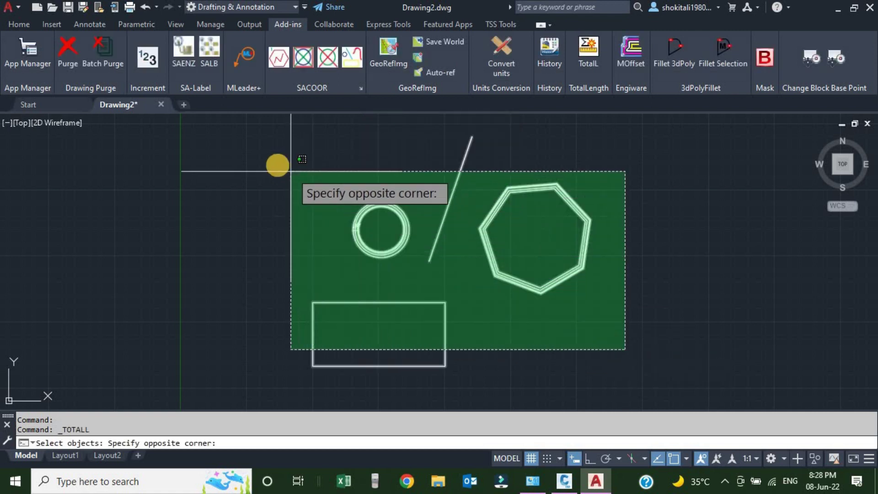
{"action": "left_click", "coordinate": [277, 166]}
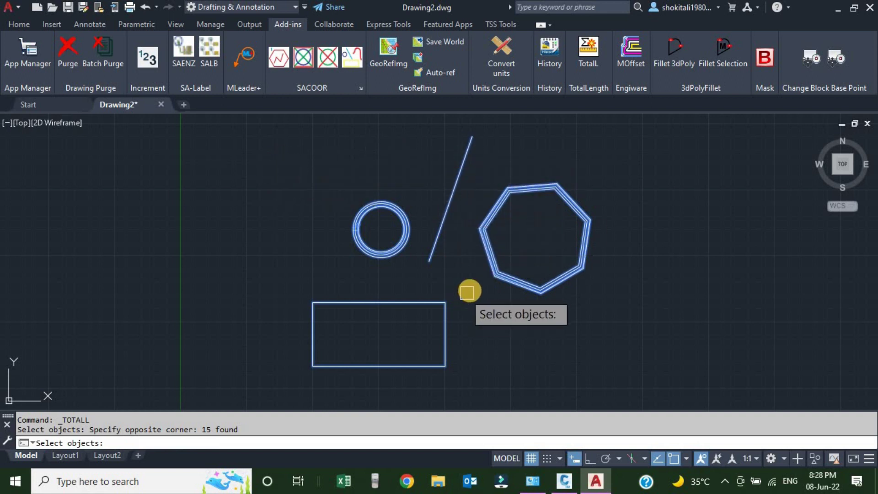
{"action": "key", "text": "Return"}
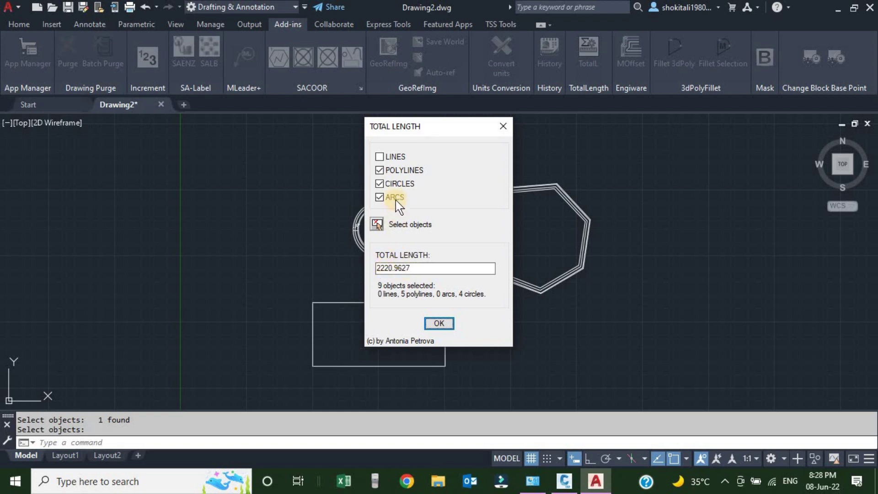
- Include Lines too and reselect everything, totalling 2345.6395 for 10 objects
{"action": "left_click", "coordinate": [378, 156]}
{"action": "left_click", "coordinate": [379, 157]}
{"action": "left_click", "coordinate": [377, 224]}
{"action": "left_click", "coordinate": [559, 334]}
{"action": "left_click", "coordinate": [346, 177]}
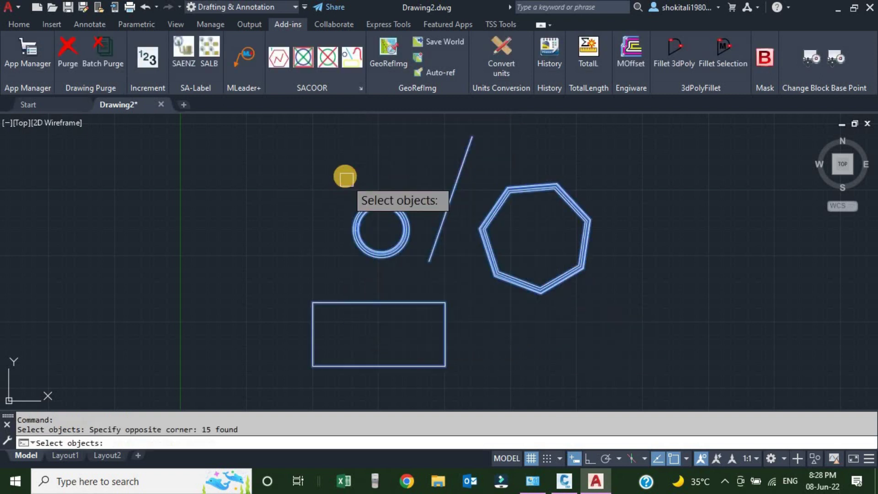
{"action": "key", "text": "Return"}
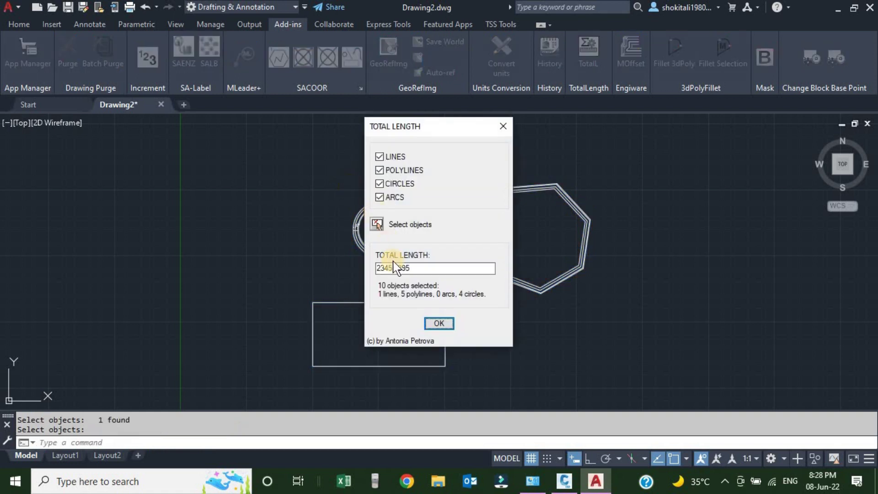